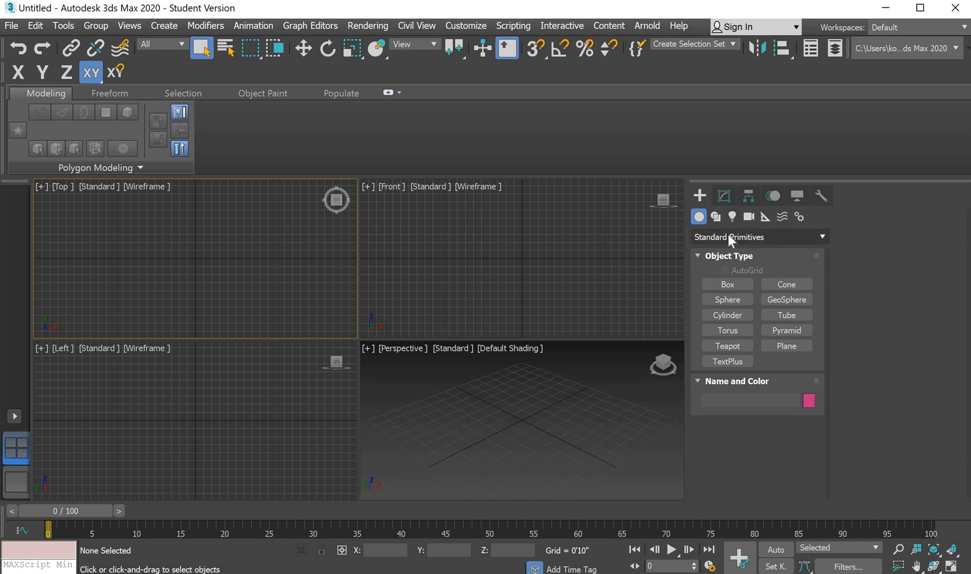
Draw a box in the Top view, about 10'7" long, 8'9" wide and 1' high, centred near the origin
left_click(722, 283)
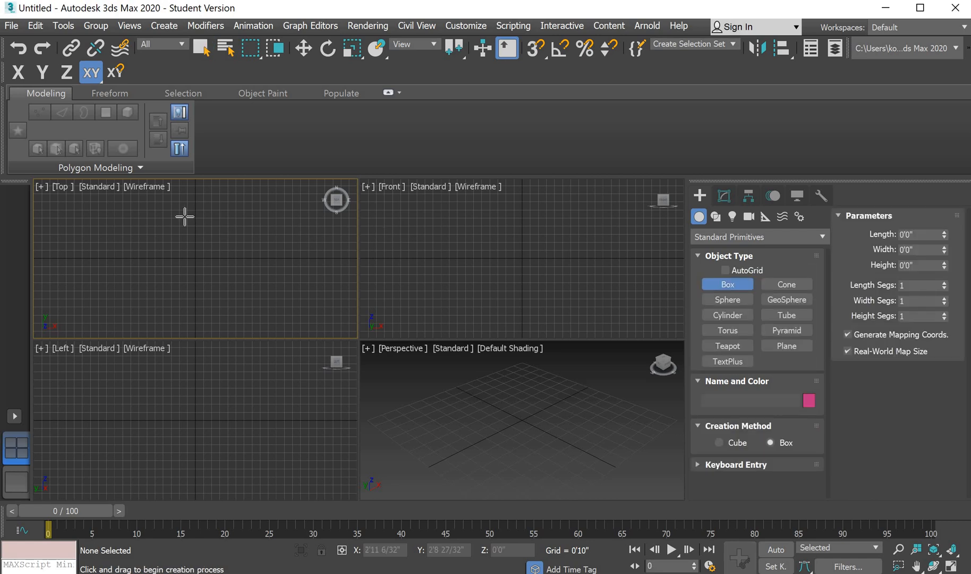
left_click_drag(155, 209, 240, 310)
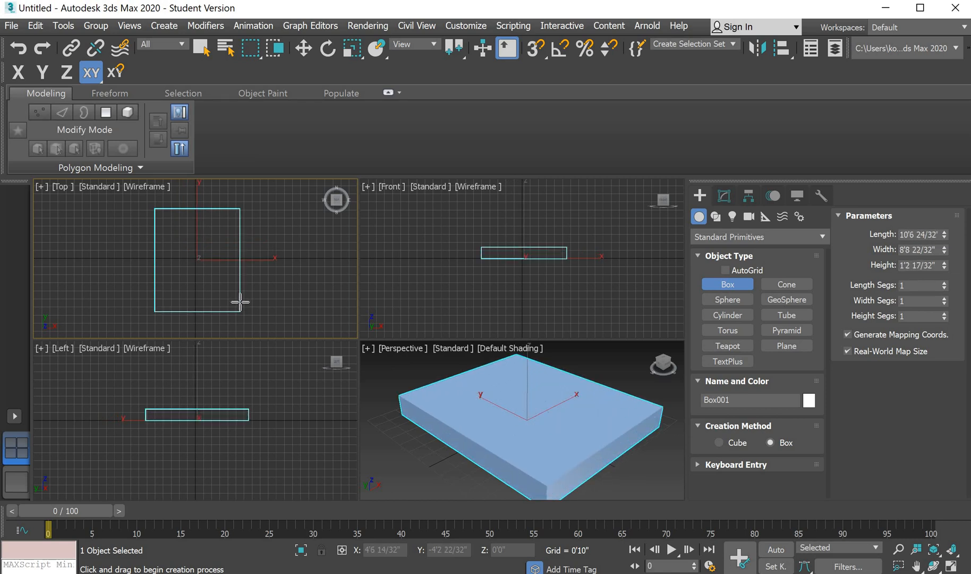
left_click(239, 301)
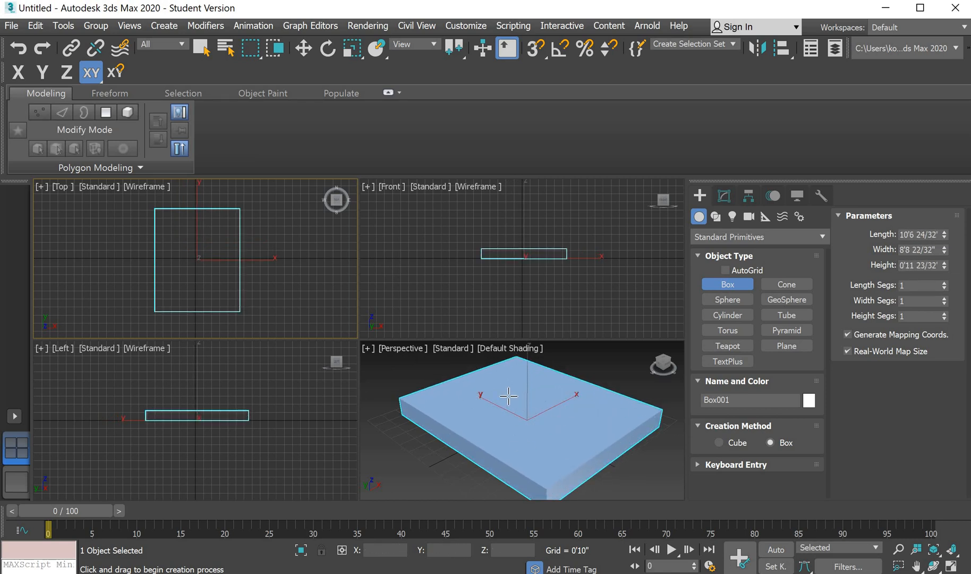
left_click(202, 49)
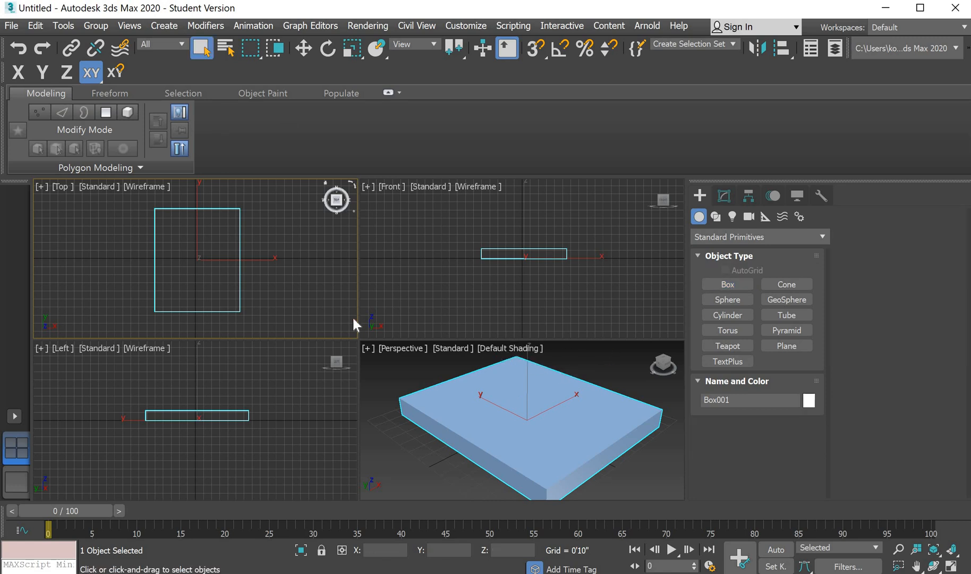
Show edged faces in the Perspective view and set the box's length and width segments to 20 each
left_click(494, 348)
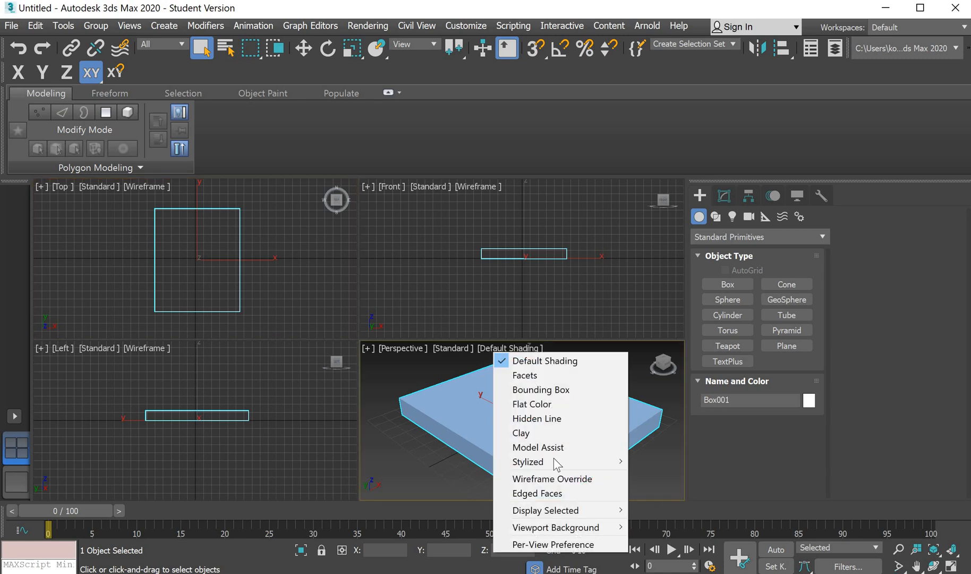
left_click(555, 494)
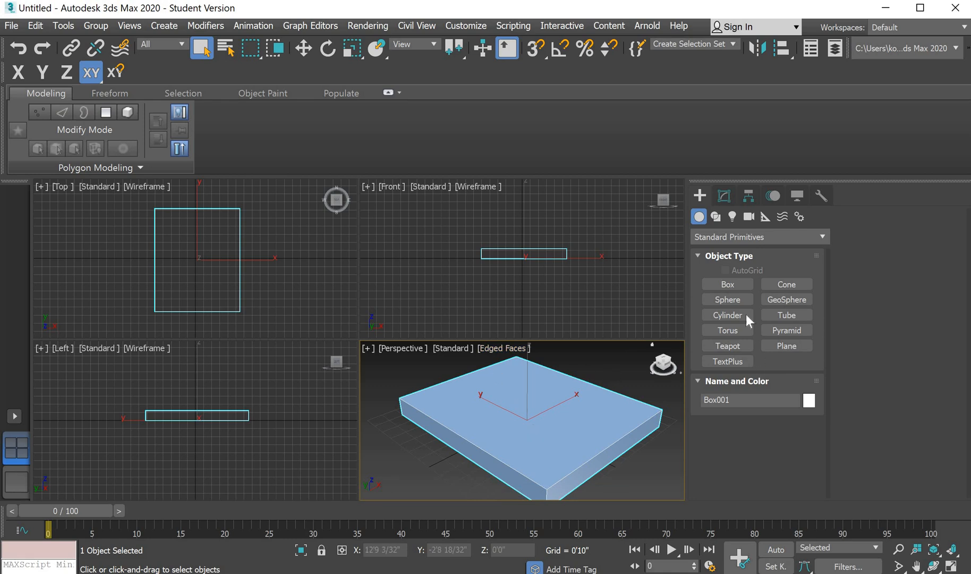
left_click(725, 195)
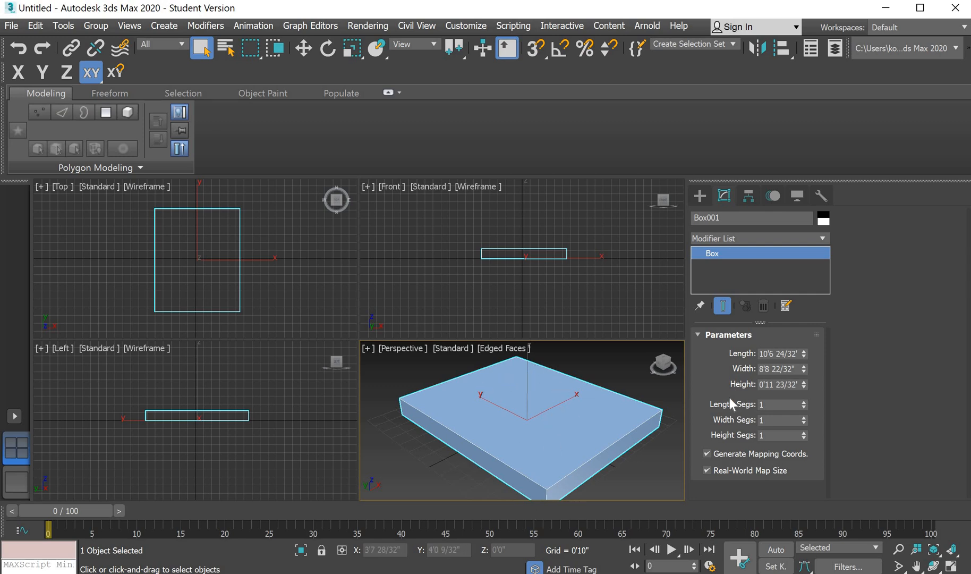
left_click(783, 405)
type("20")
left_click(783, 420)
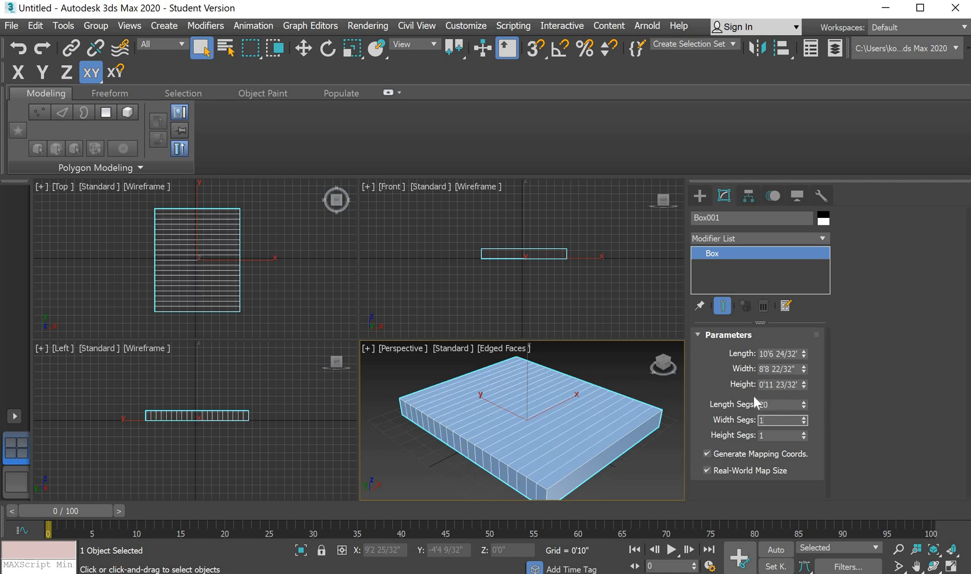
key("BackSpace")
type("20")
key("Return")
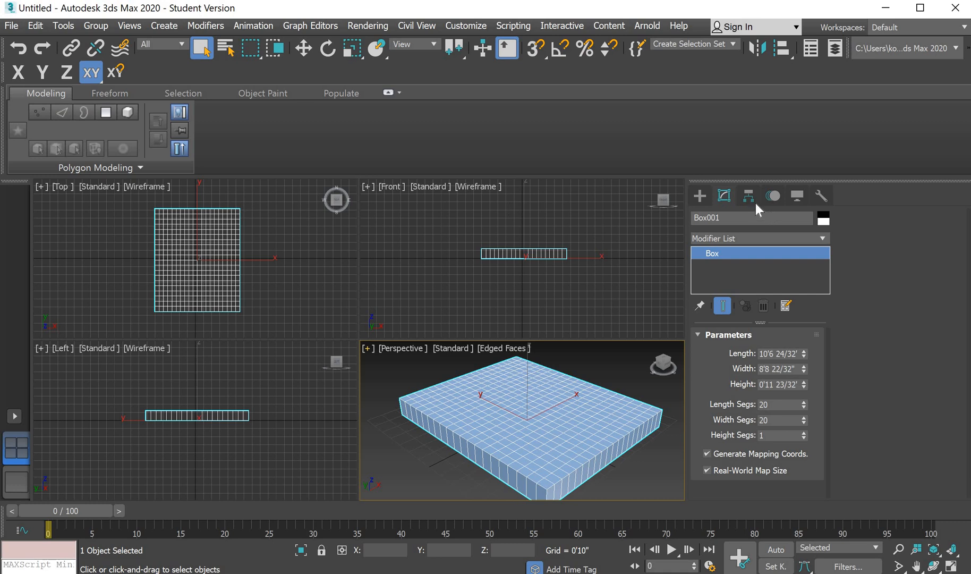
Draw a box about 1'11" by 3'7" by 7" in the large box's upper-left corner in Top view, and raise it about 10" onto the surface
left_click(700, 196)
left_click(736, 284)
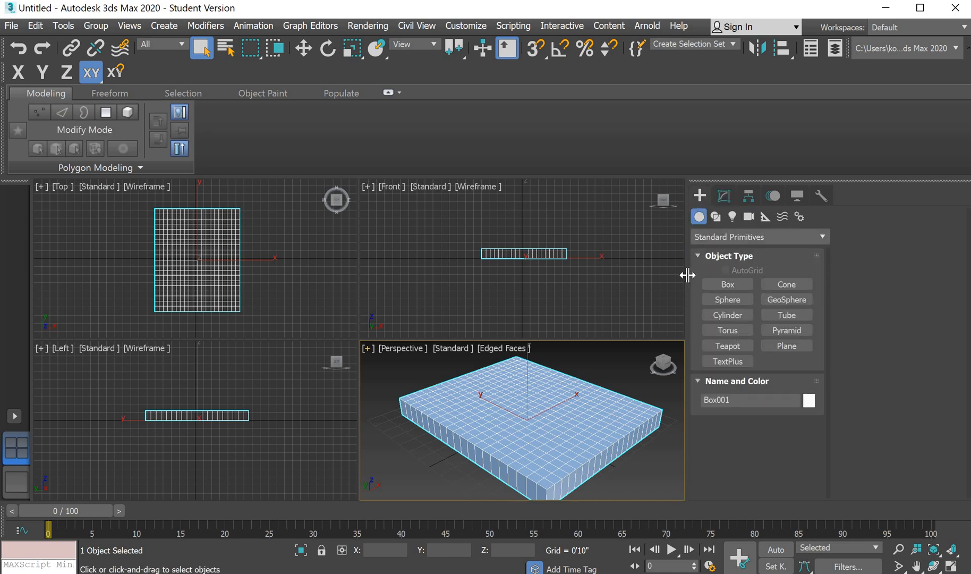
left_click(727, 281)
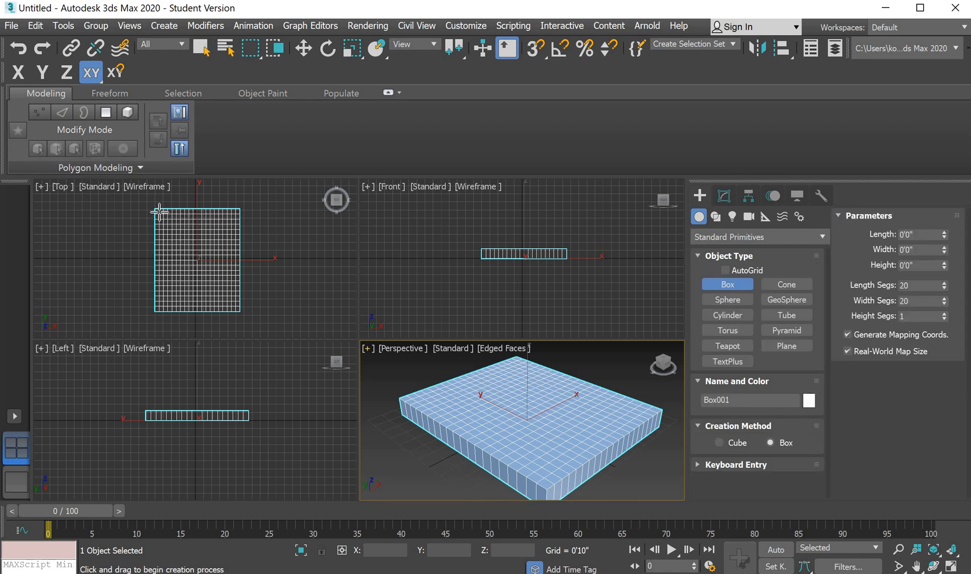
left_click_drag(159, 211, 195, 231)
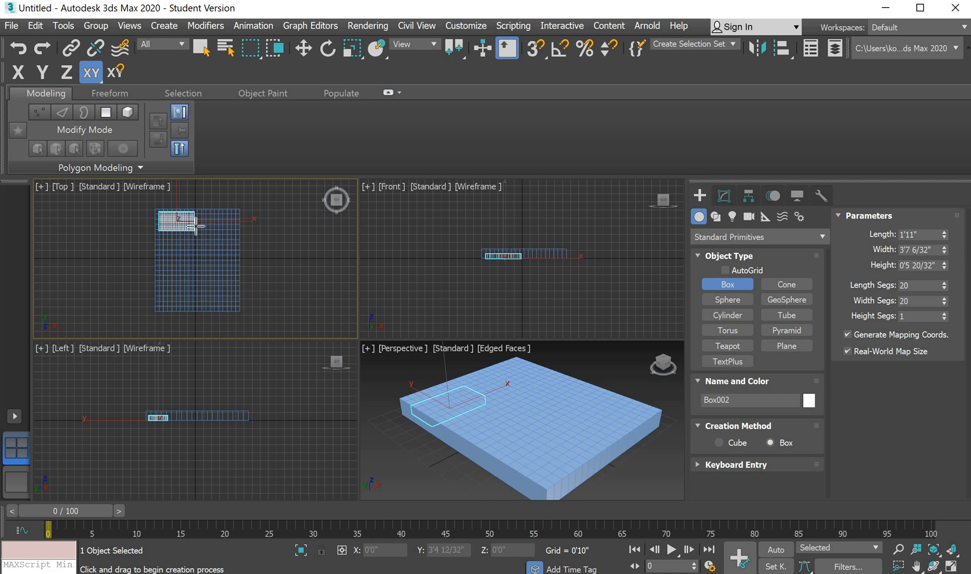
left_click(197, 225)
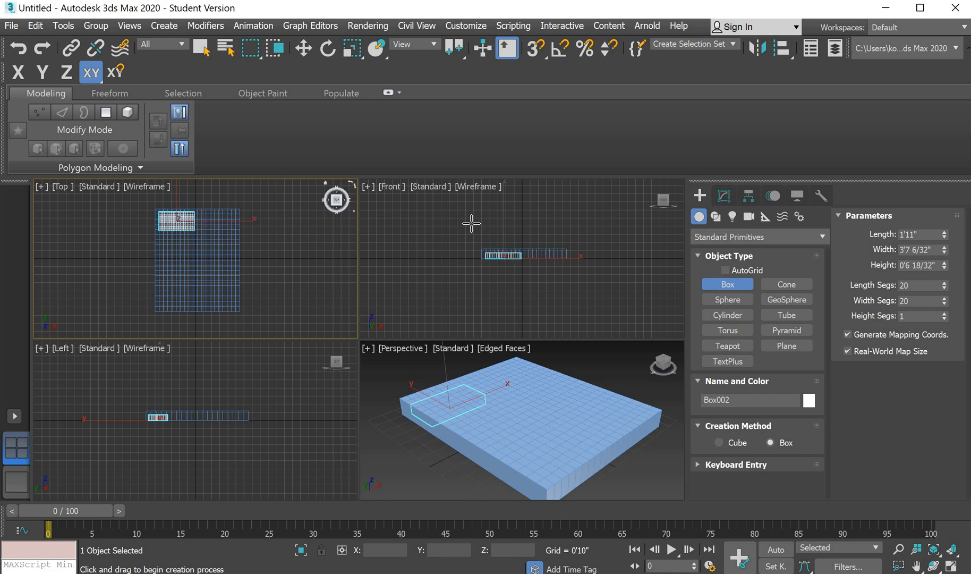
left_click(302, 51)
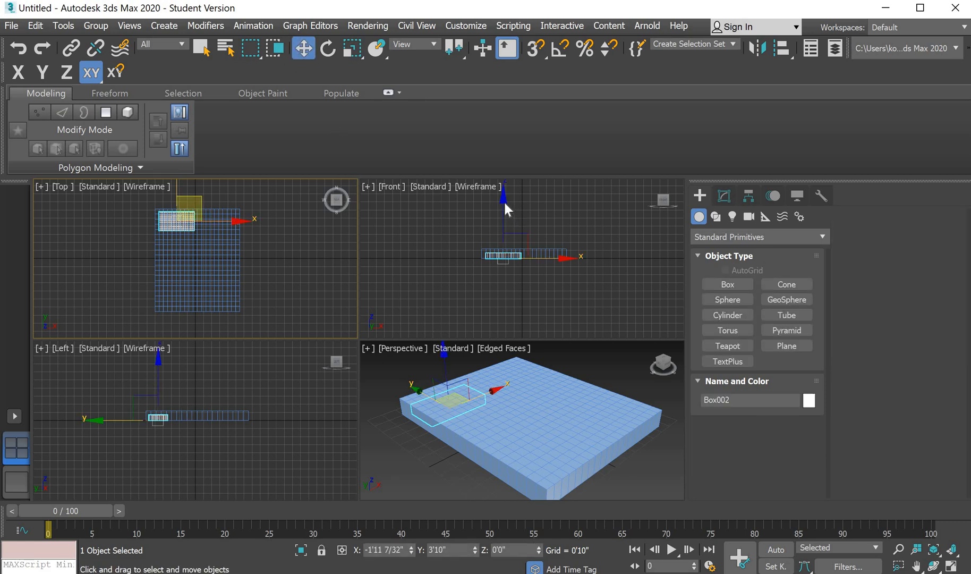
left_click_drag(503, 200, 505, 194)
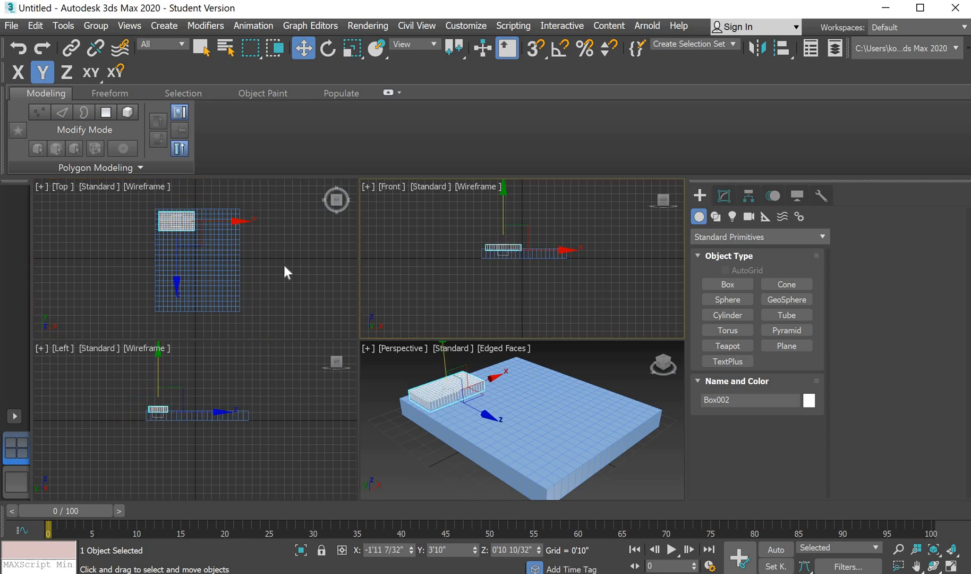
Apply a TurboSmooth modifier to the small box and set its iterations to 3
left_click(719, 194)
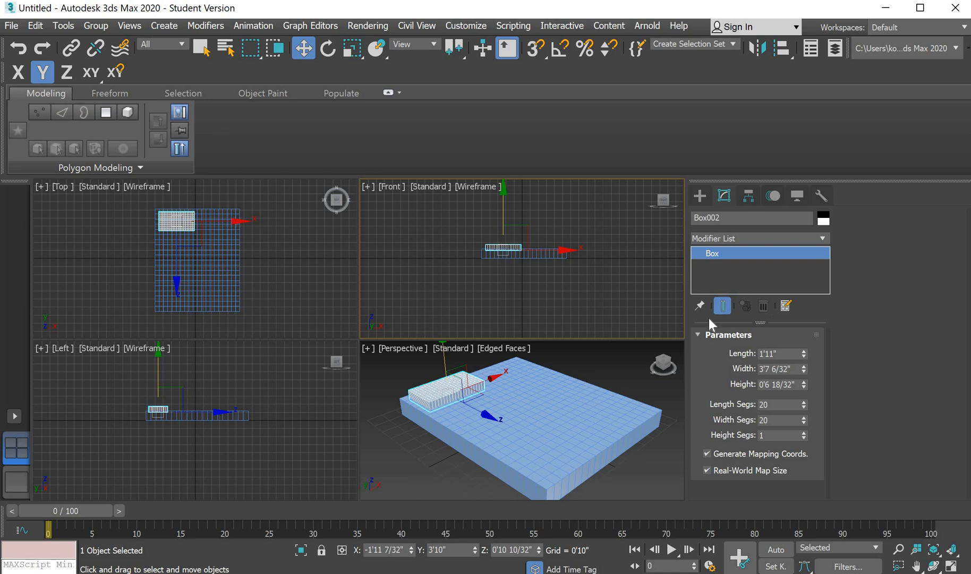
left_click(727, 237)
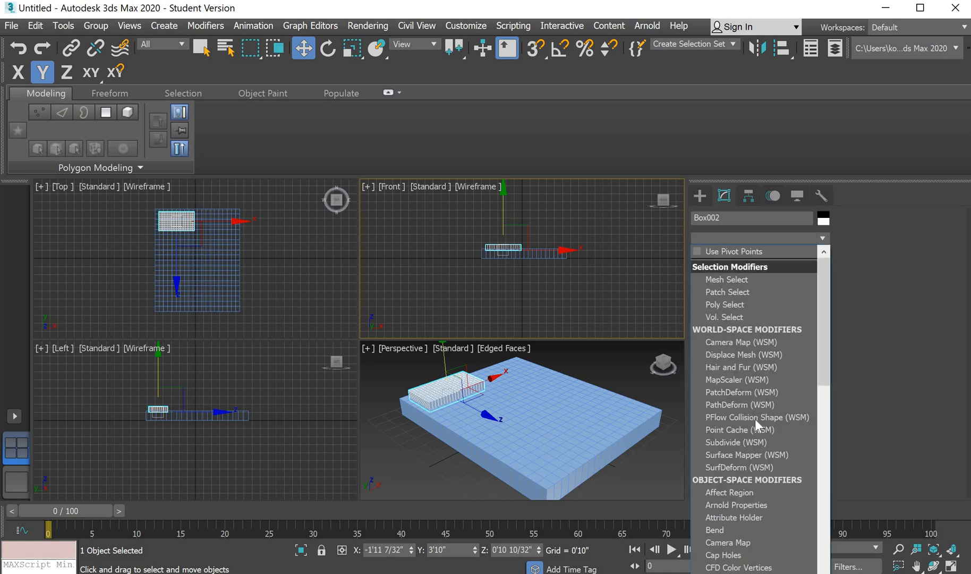
type("t")
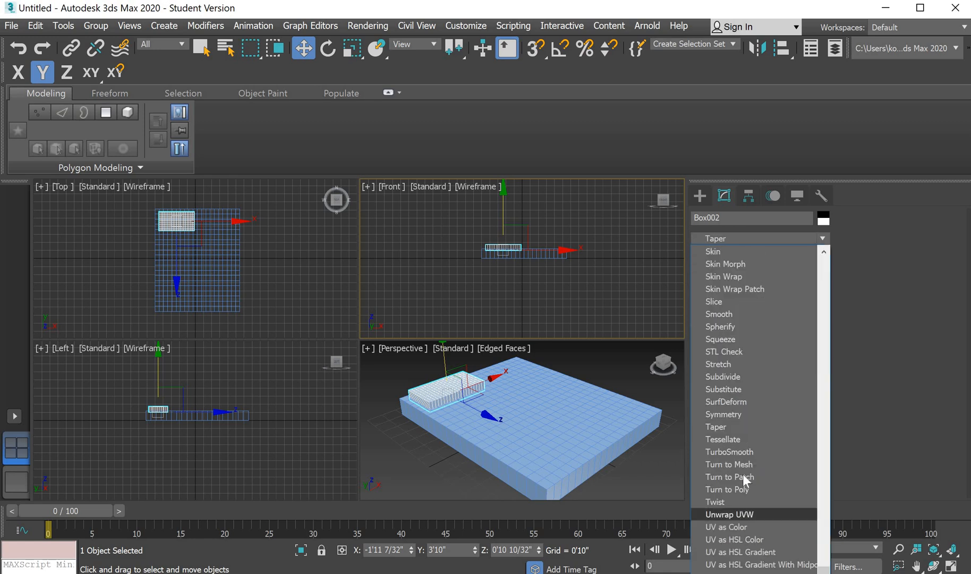
left_click(742, 450)
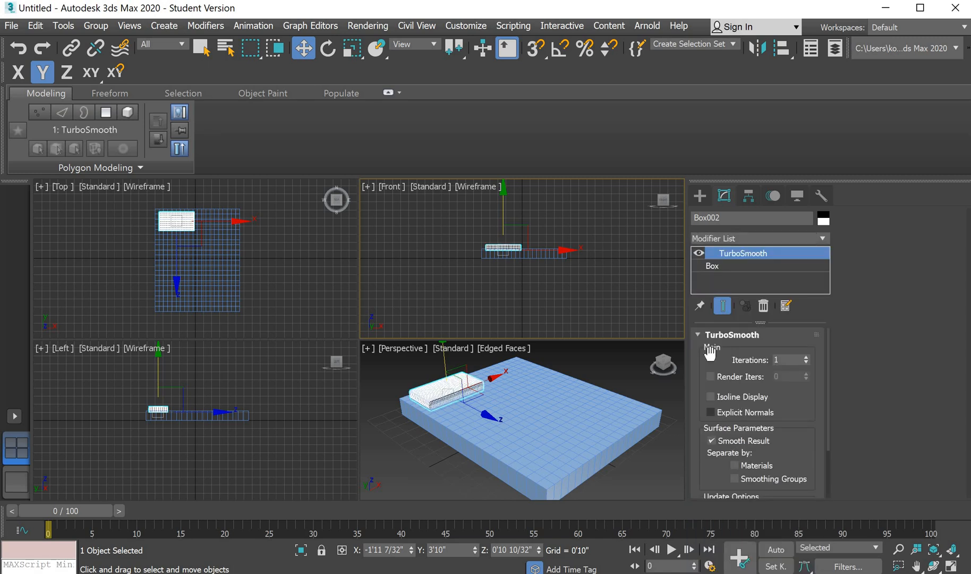
scroll(429, 388, "up", 4)
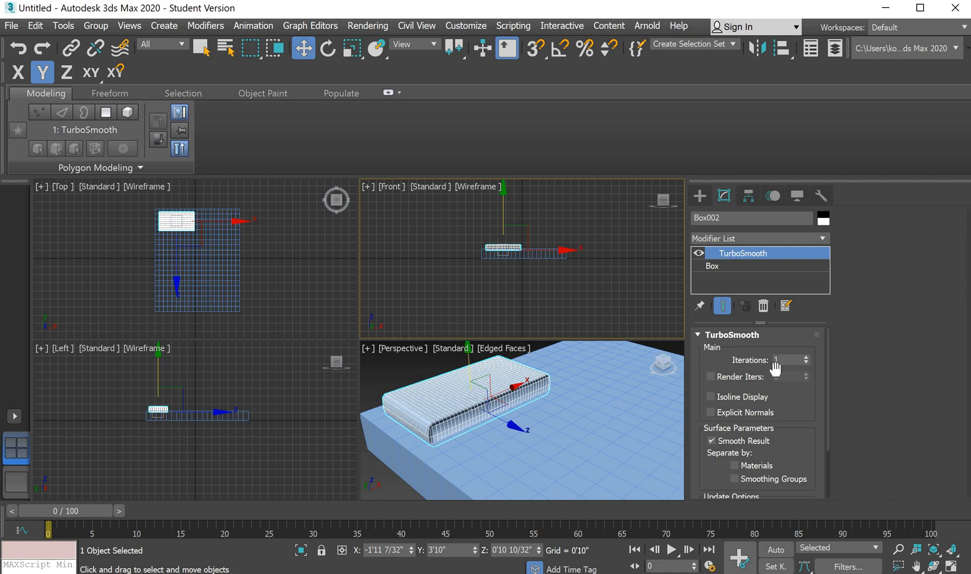
left_click(806, 357)
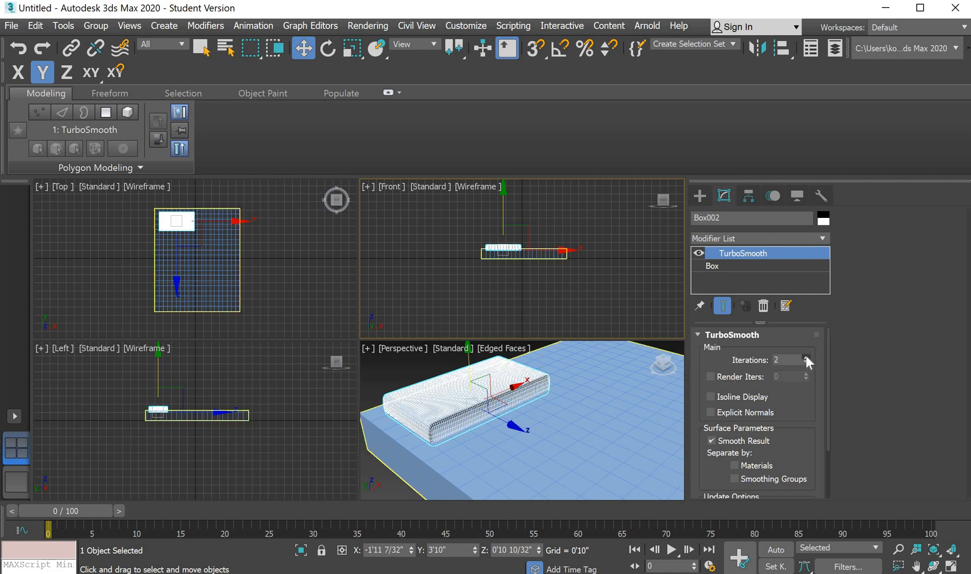
left_click(806, 357)
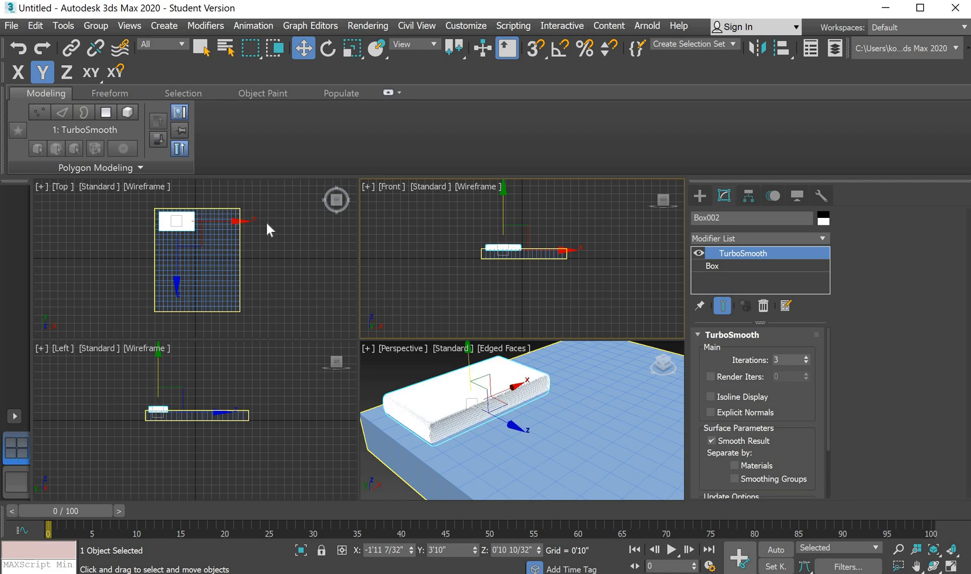
Apply a TurboSmooth modifier to the large box and set its iterations to 2
left_click(444, 462)
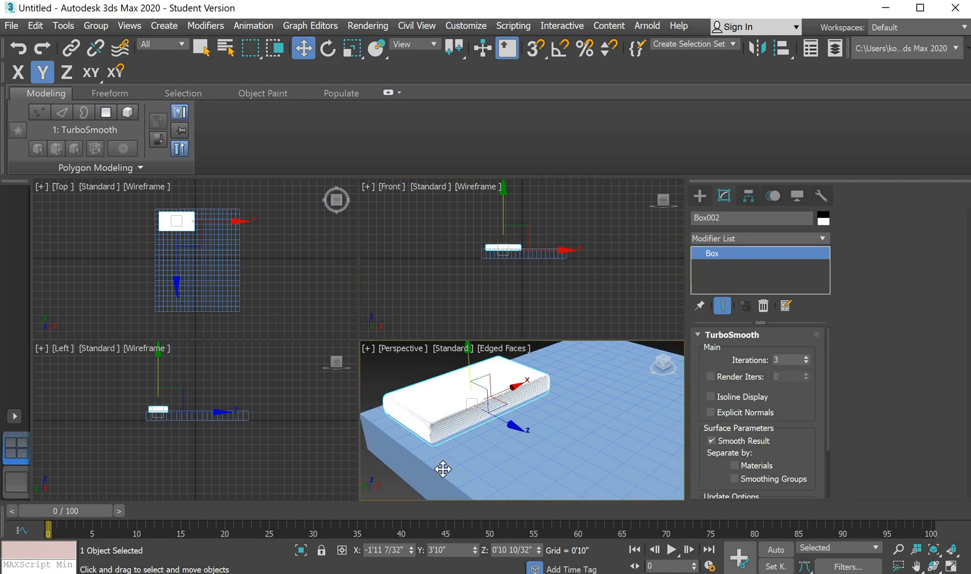
left_click(754, 239)
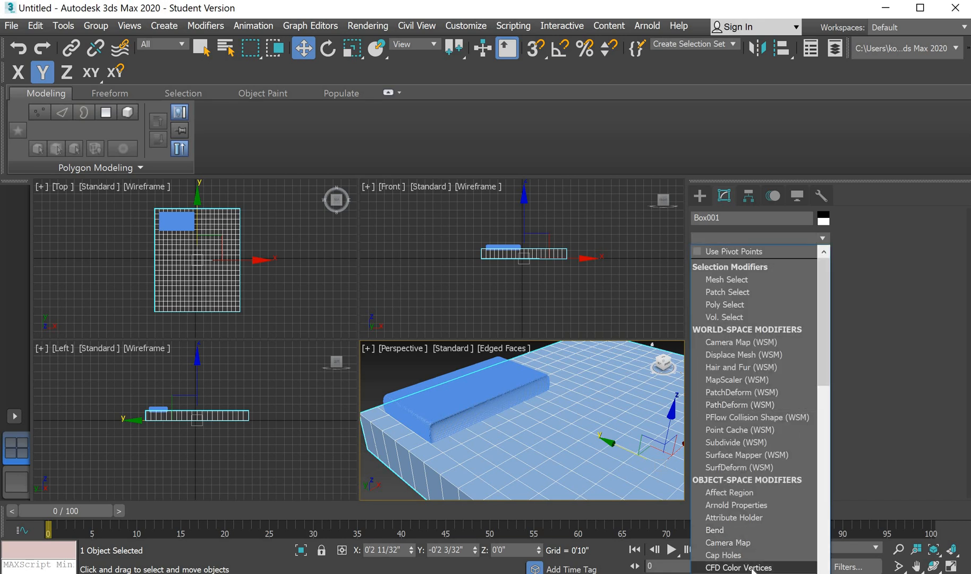
key("t")
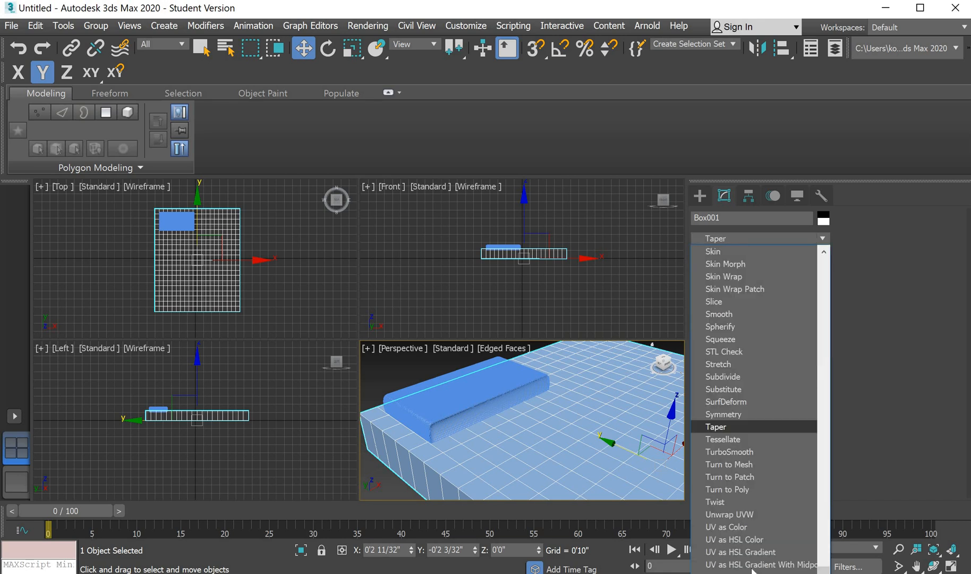
left_click(749, 451)
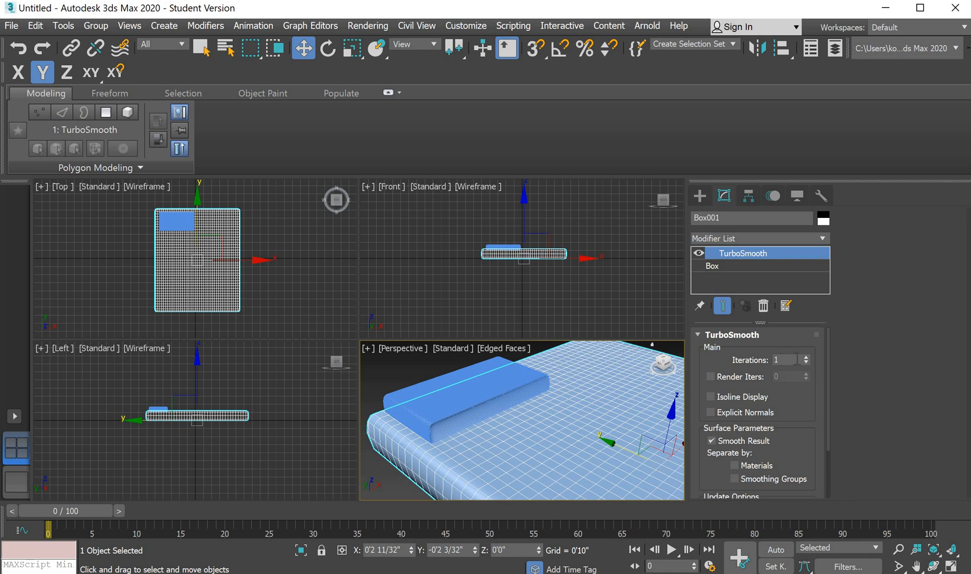
left_click(806, 357)
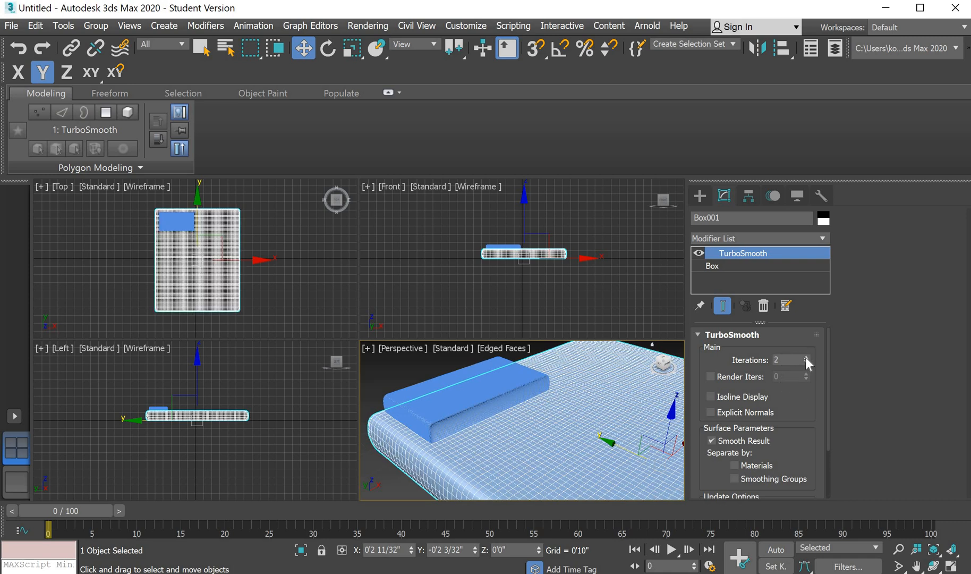
scroll(585, 388, "down", 6)
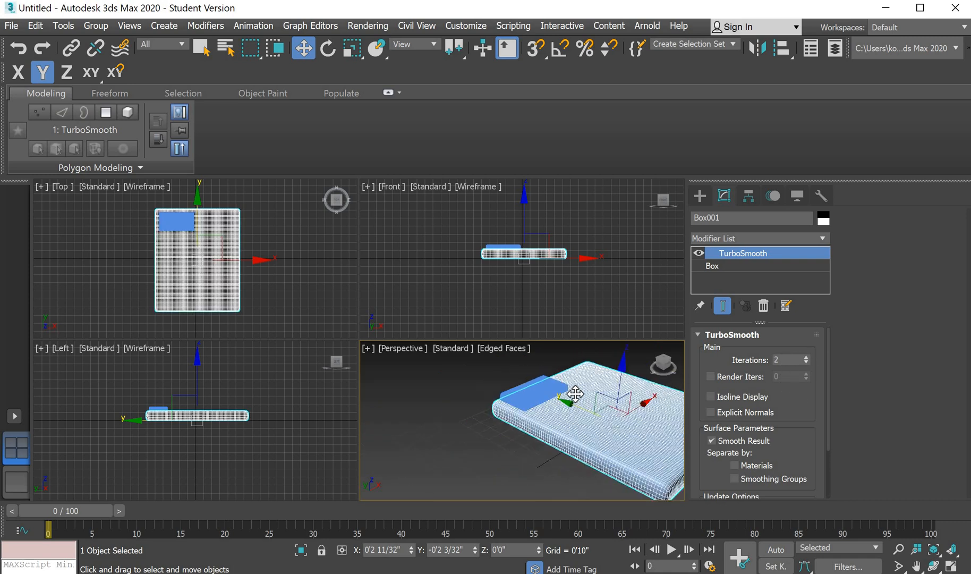
scroll(630, 397, "up", 2)
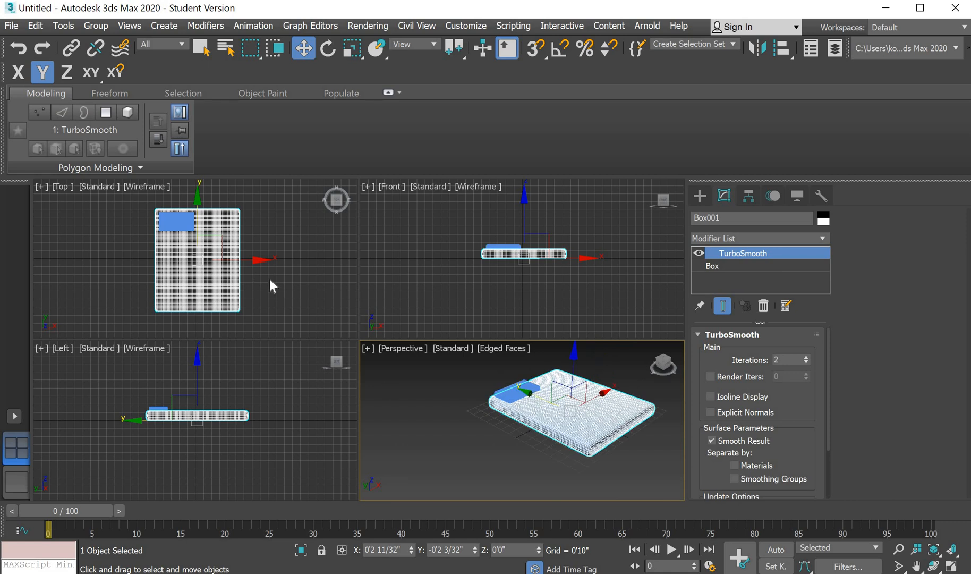
Clone the small smoothed box as one instance beside the original, along the X axis, on the large box's other upper corner in Top view
left_click(269, 279)
left_click(177, 221)
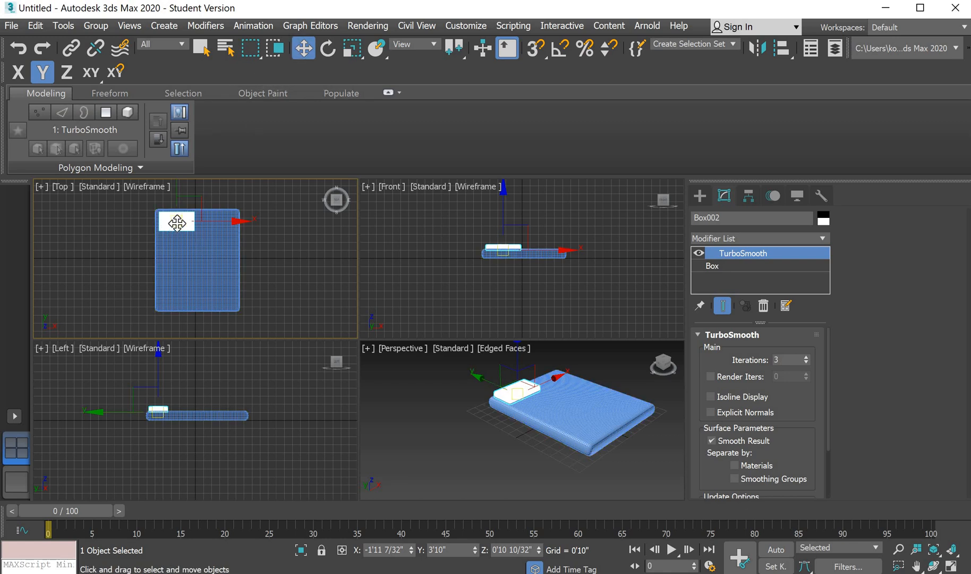
left_click_drag(175, 222, 213, 223)
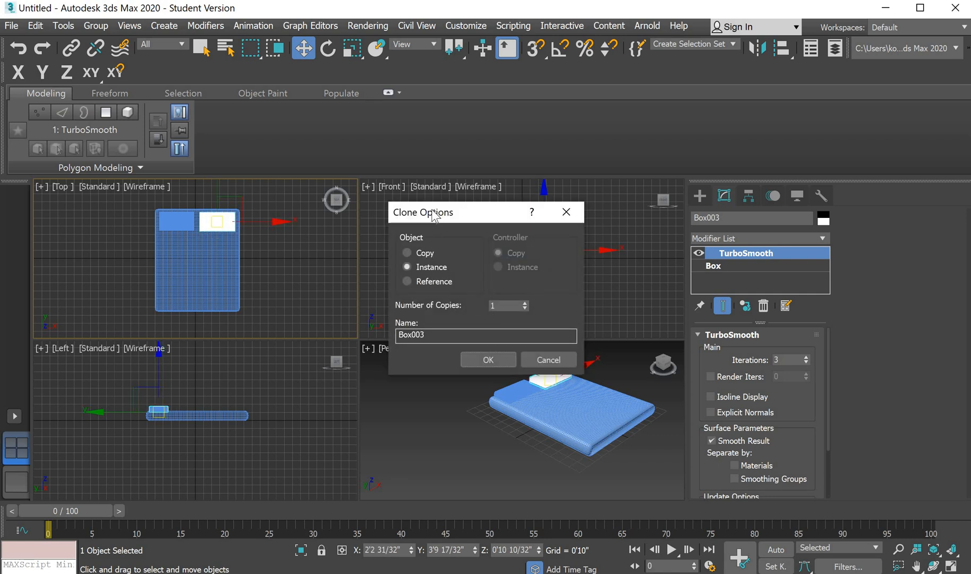
left_click(490, 358)
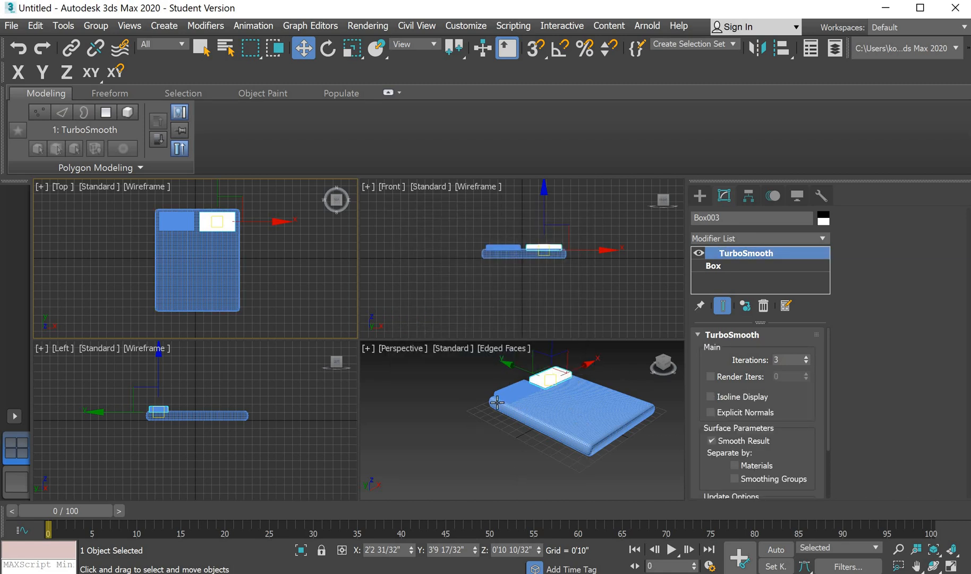
left_click(457, 392)
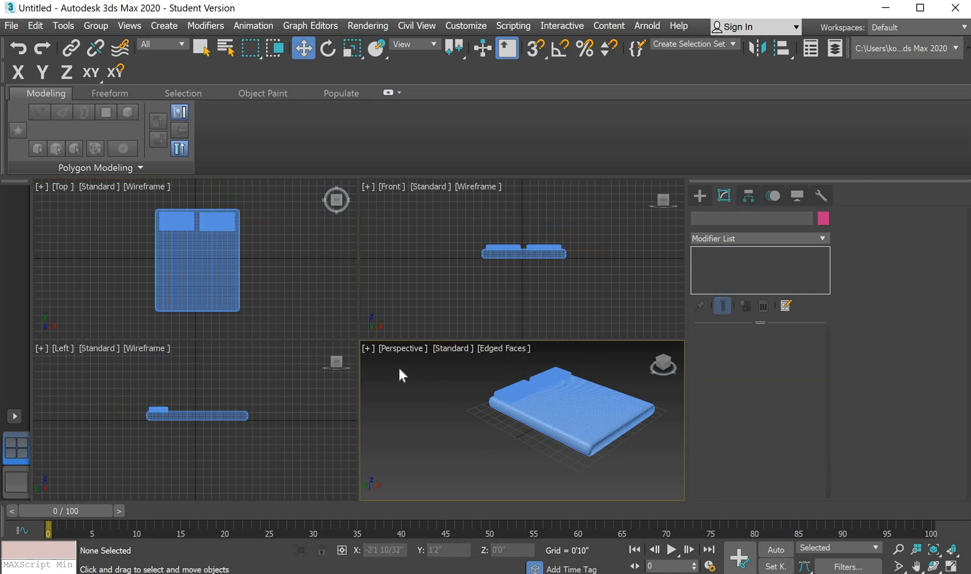
Draw a plane about 11'3" by 12'2" over the bed in Top view, with 30 length segments and 30 width segments
left_click(698, 197)
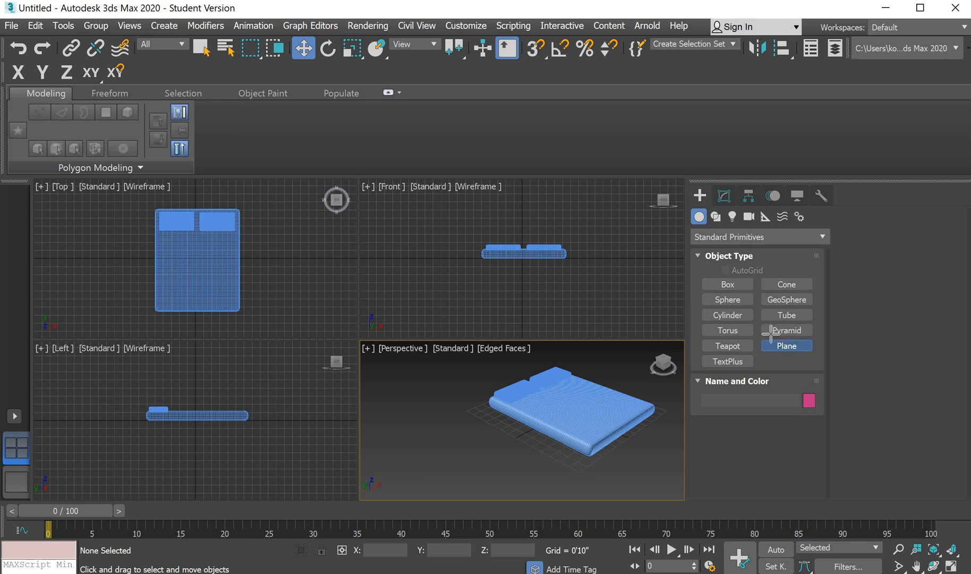
left_click(787, 347)
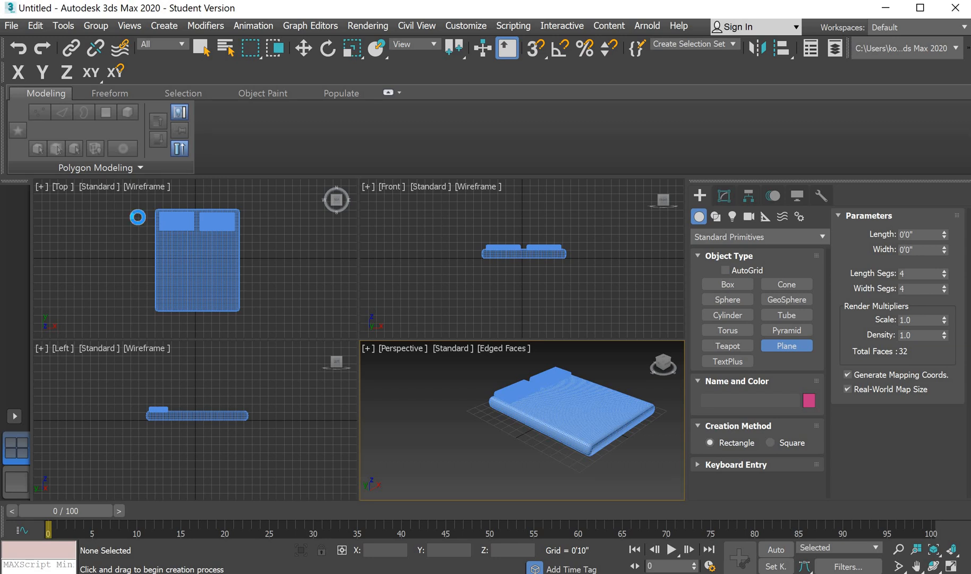
left_click_drag(138, 217, 256, 323)
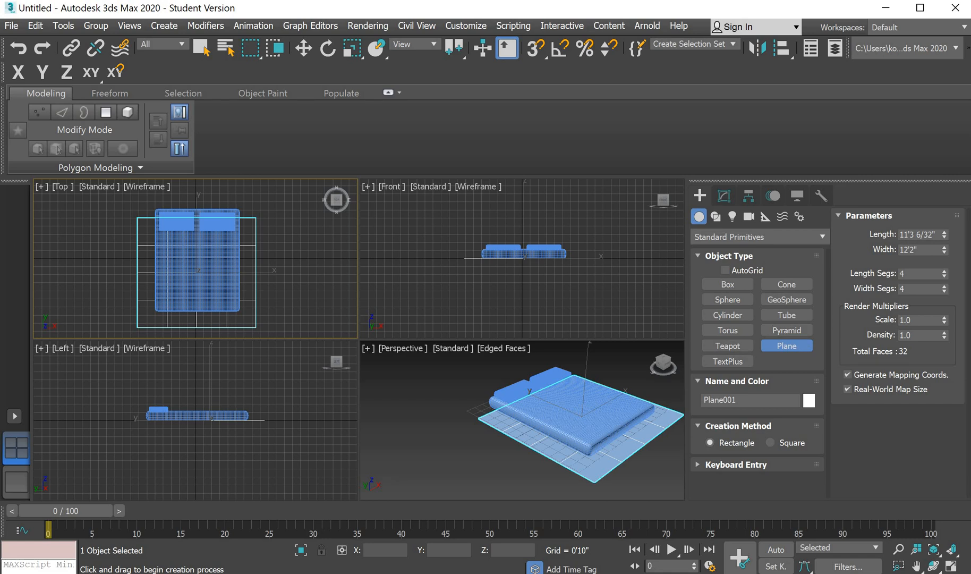
left_click(914, 273)
type("30")
left_click(929, 288)
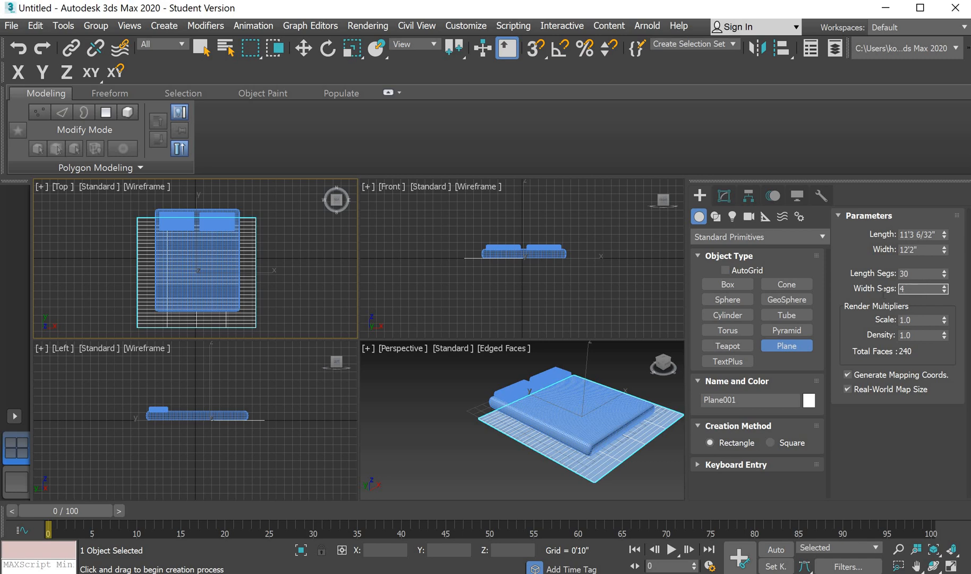
type("30")
left_click(510, 451)
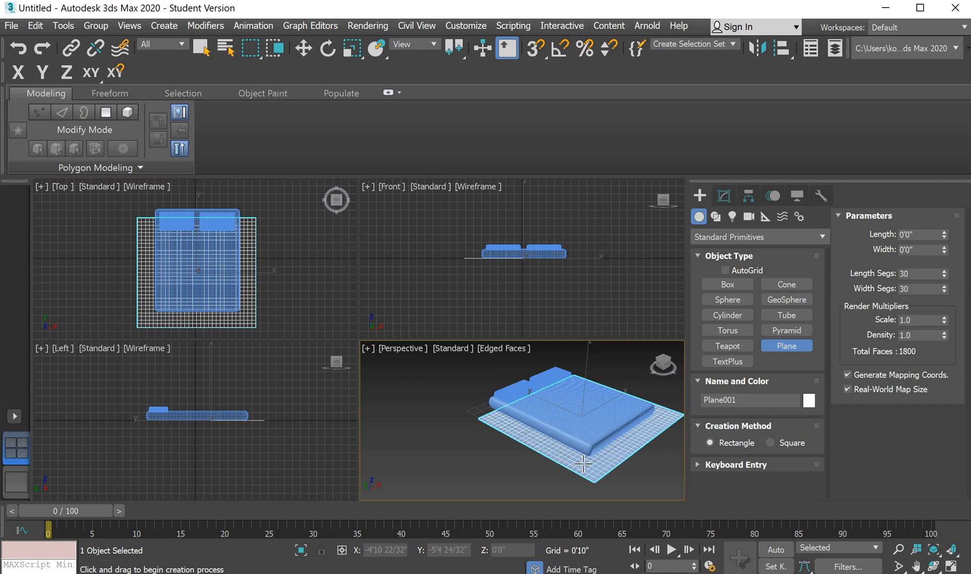
key("w")
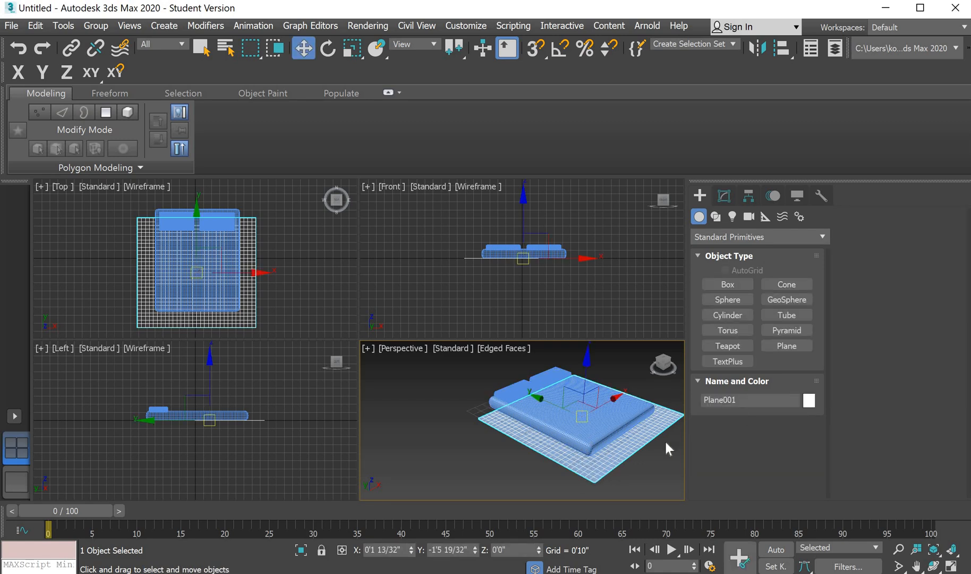
Convert the plane to an Editable Poly
right_click(600, 463)
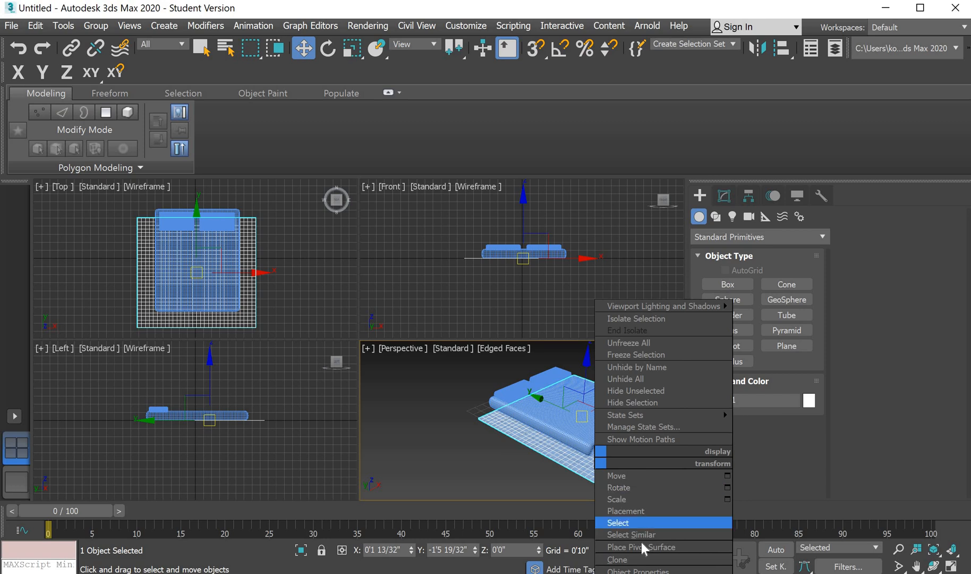
left_click(487, 418)
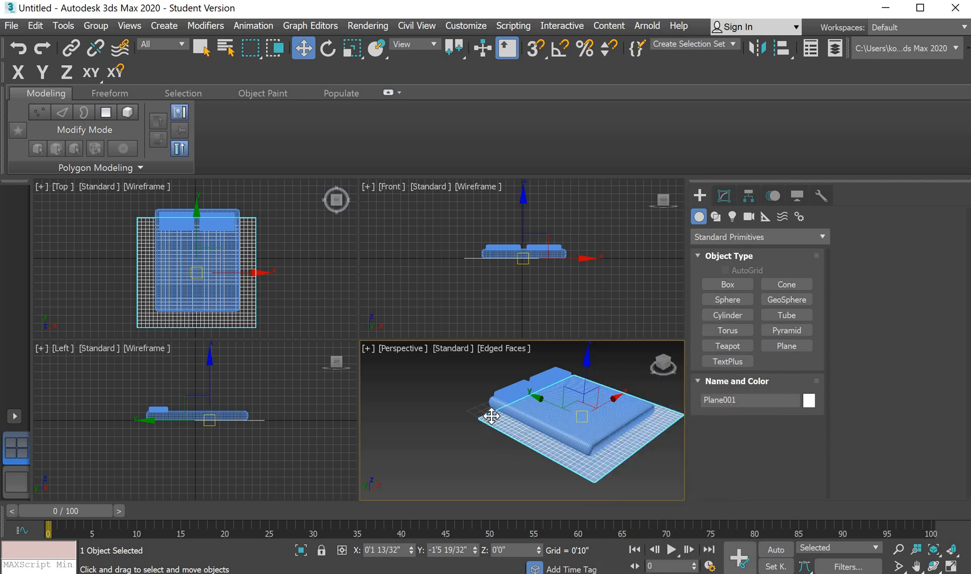
right_click(492, 419)
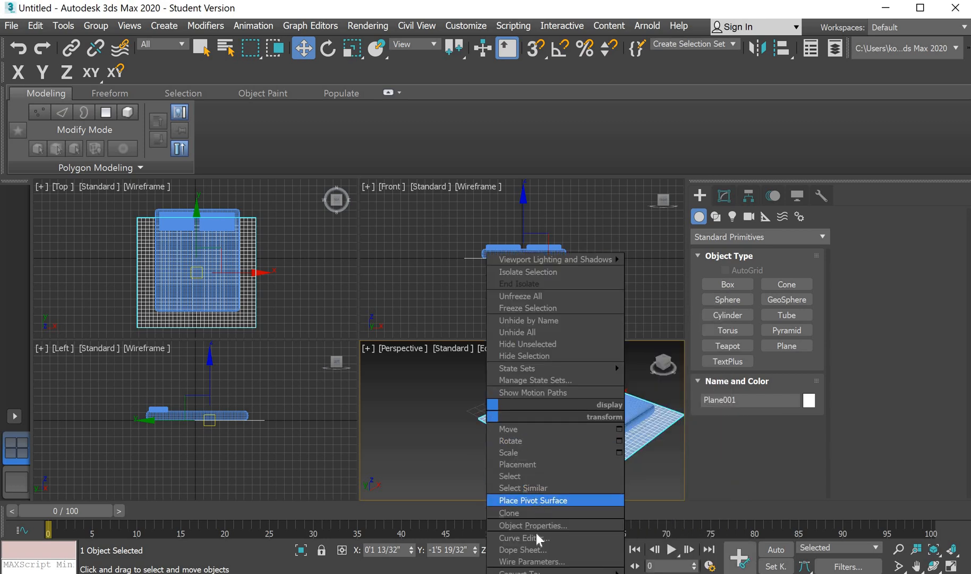
left_click(470, 422)
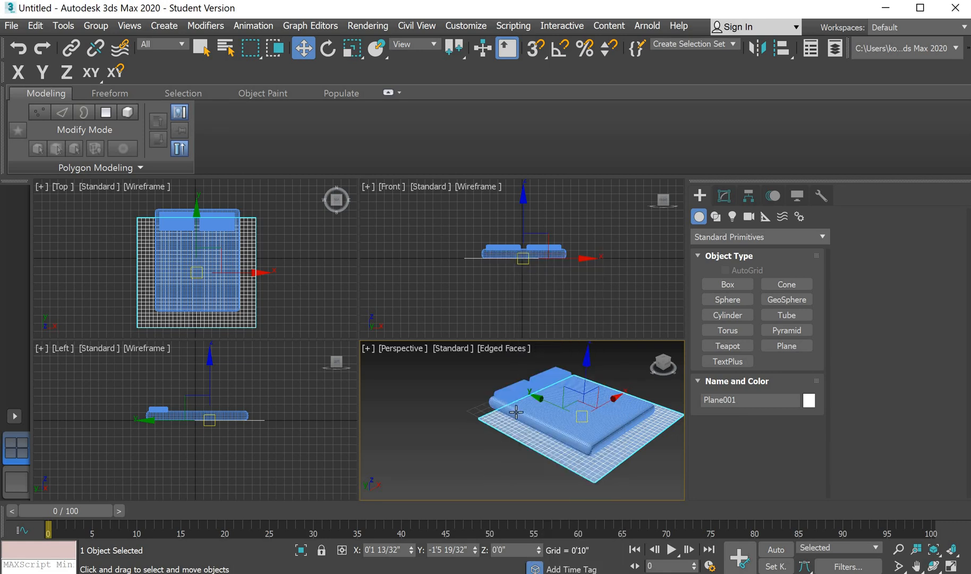
left_click(250, 226)
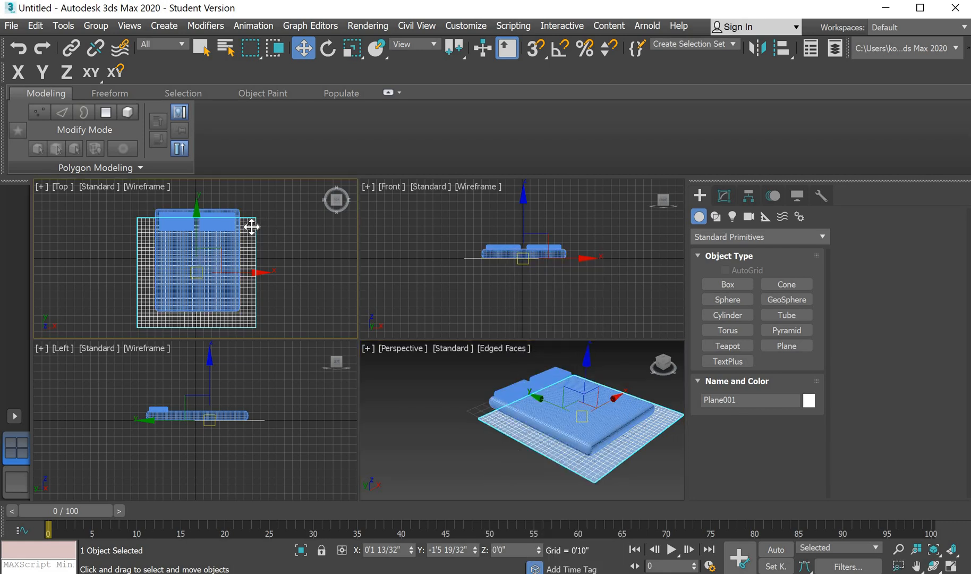
right_click(249, 228)
mouse_move(319, 382)
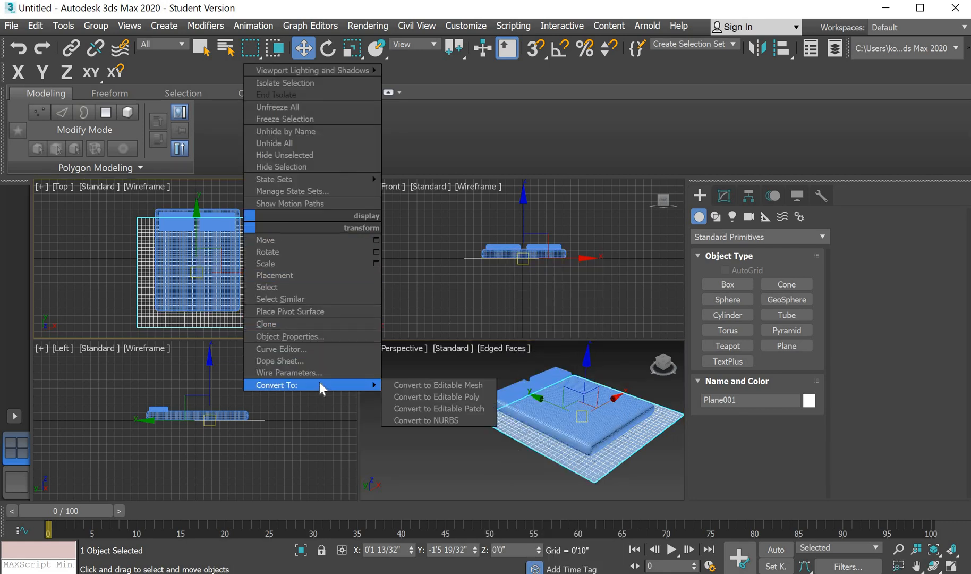
left_click(427, 397)
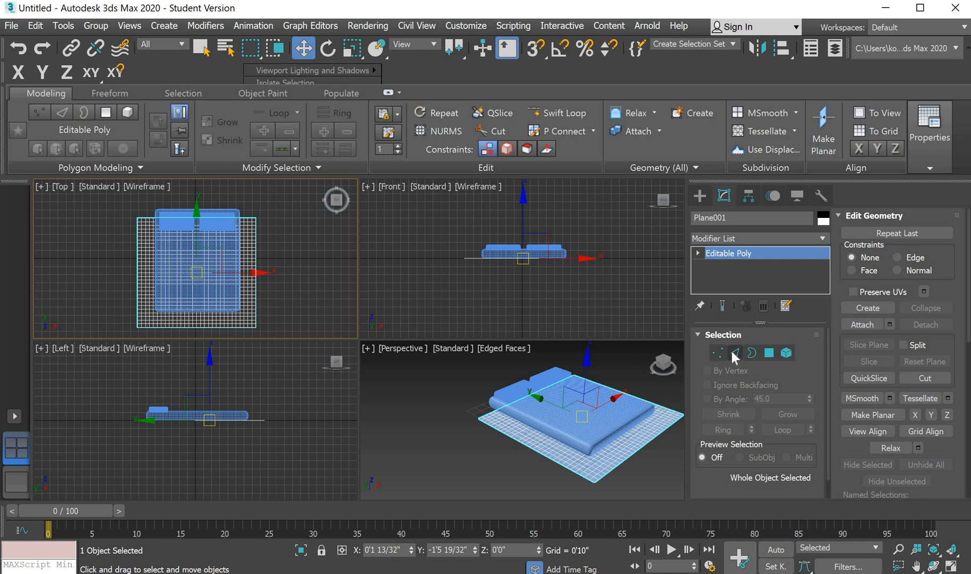
Raise the whole plane along Z by about 1'8" so it sits above the mattress and pillows
left_click(735, 352)
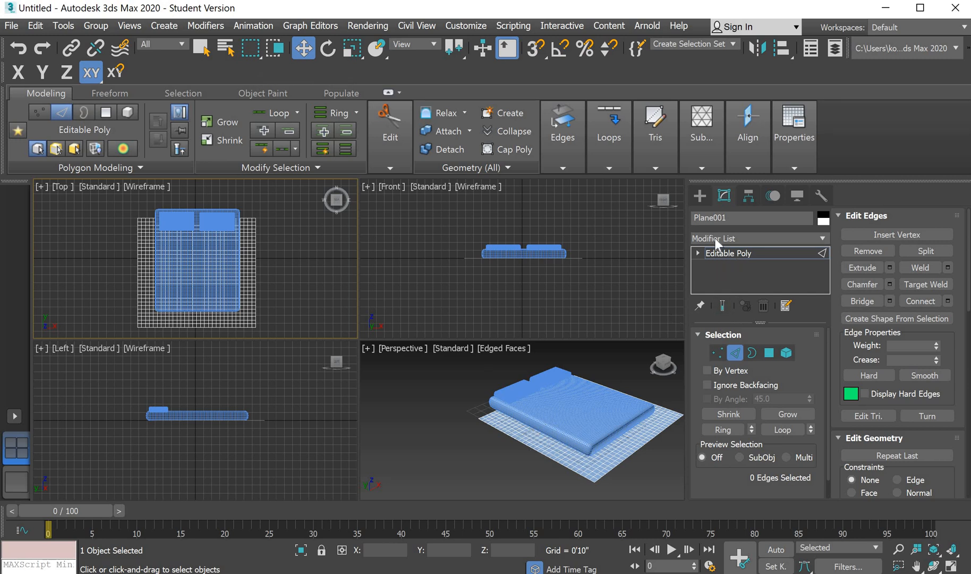
left_click(714, 254)
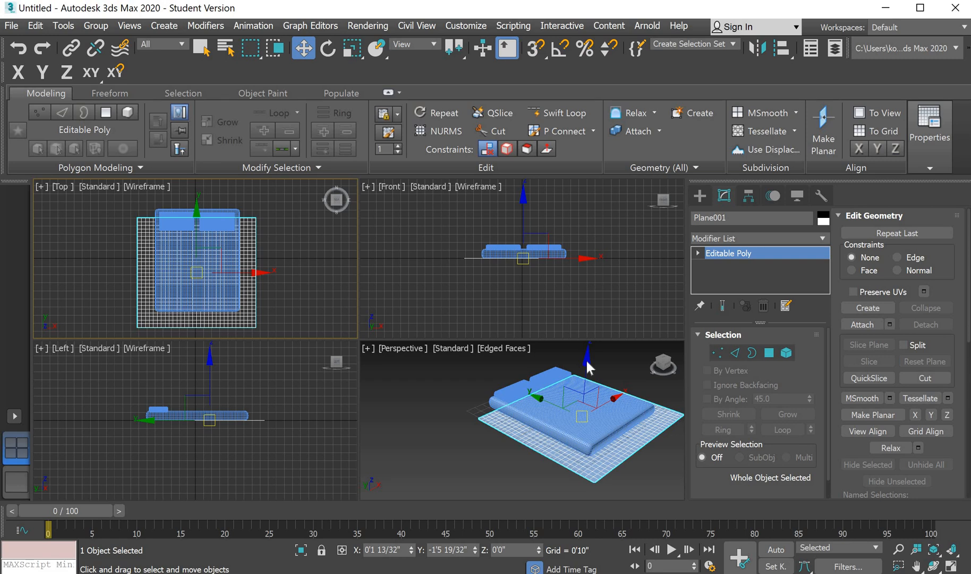
left_click_drag(586, 360, 586, 346)
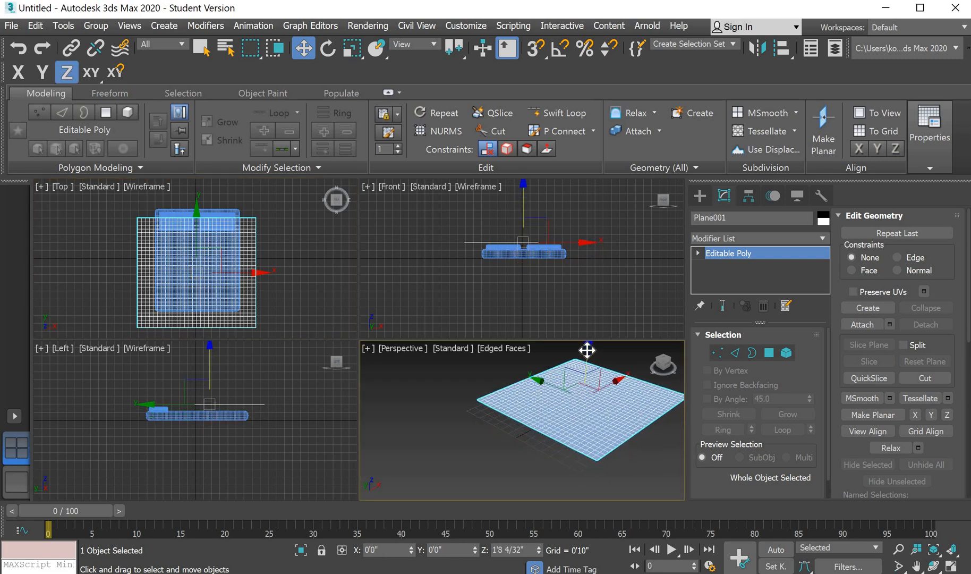
Select the full edge loop along the plane's border at the pillow end
left_click(737, 352)
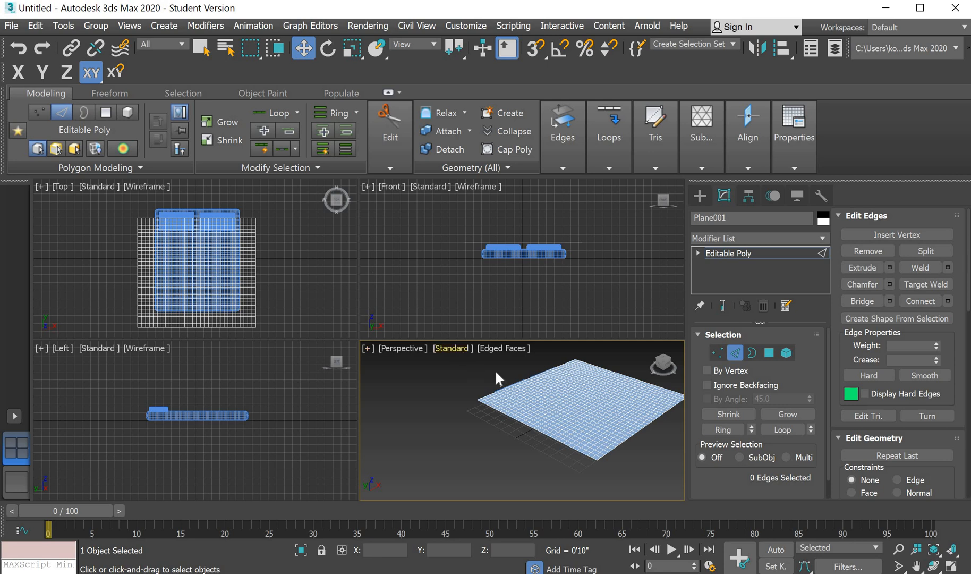
scroll(495, 396, "up", 6)
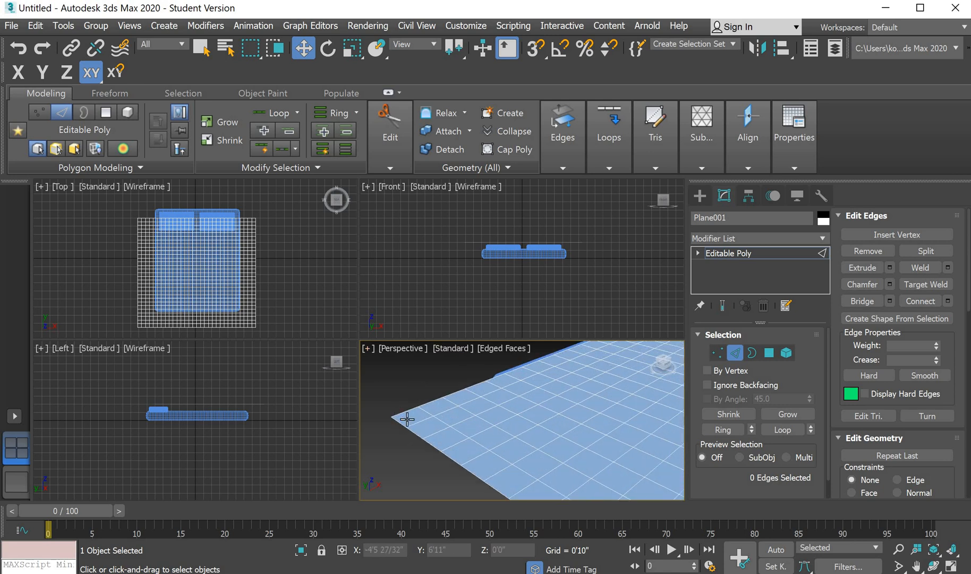
scroll(407, 419, "down", 3)
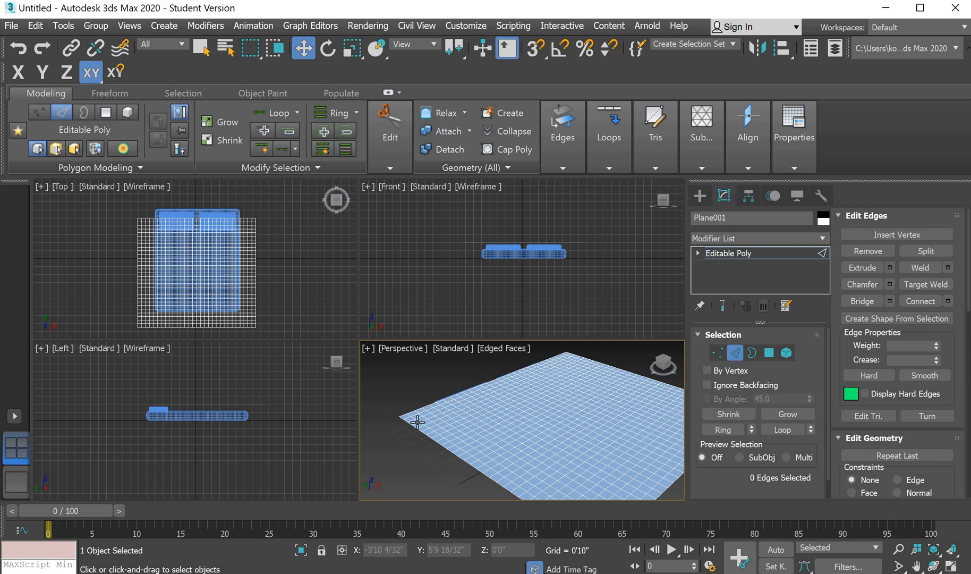
scroll(417, 422, "up", 5)
scroll(417, 430, "down", 1)
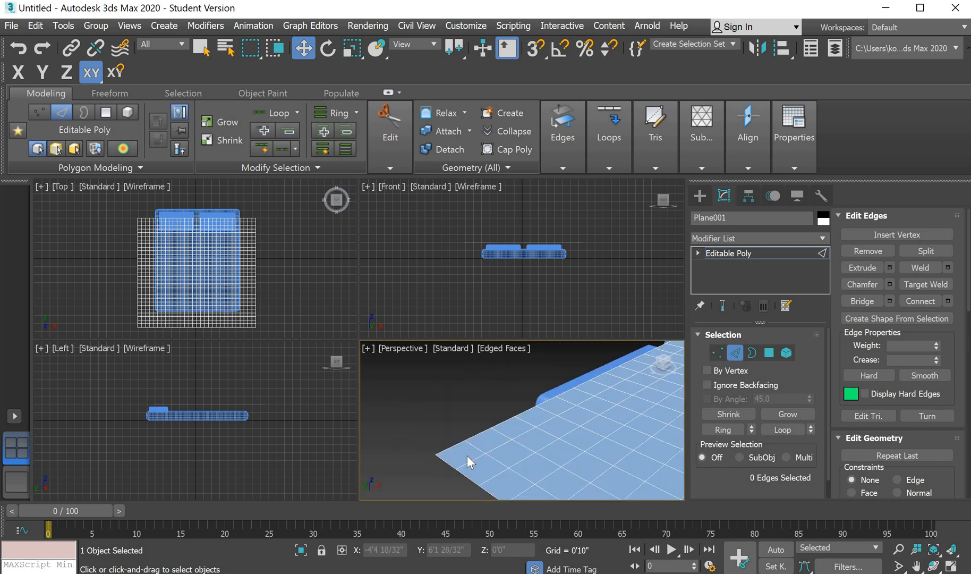
left_click(445, 450)
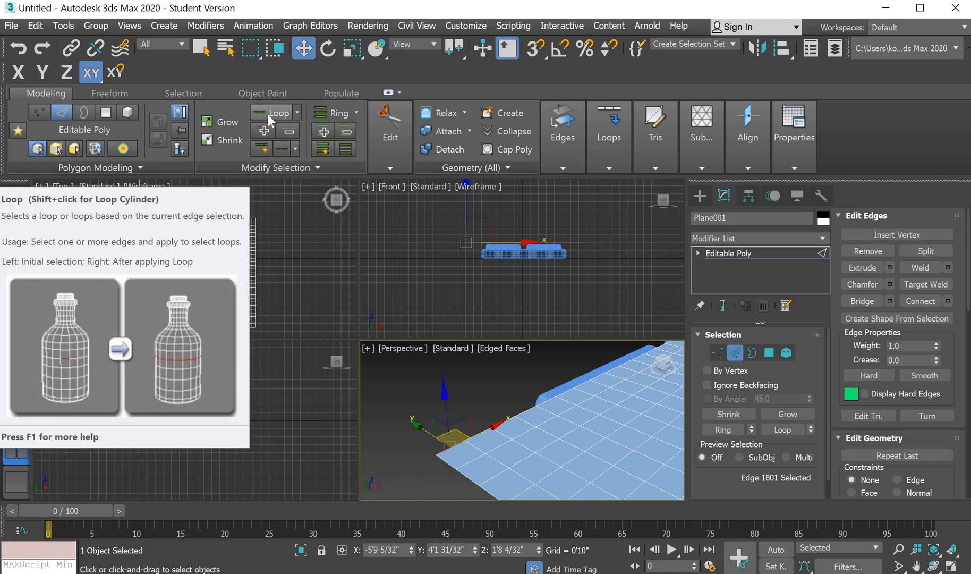
left_click(268, 114)
scroll(481, 405, "down", 3)
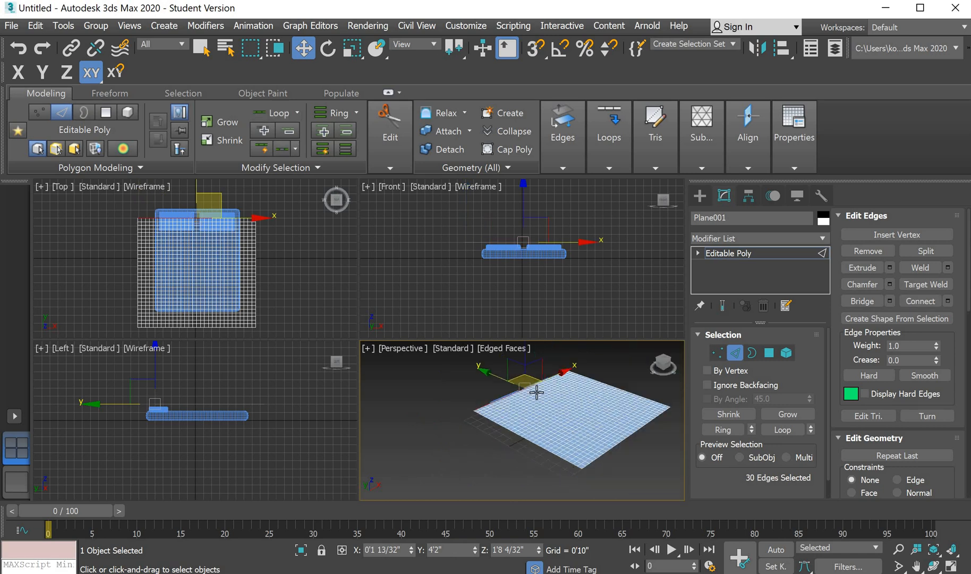
scroll(528, 397, "up", 2)
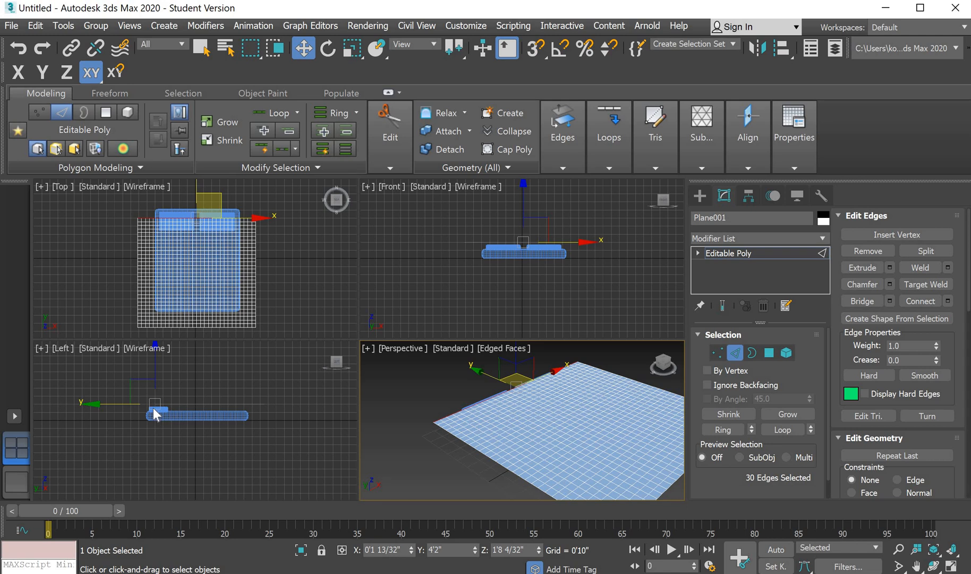
Extrude the selected pillow-end border edges upward about 2" in Left view, angled slightly outward
scroll(153, 407, "up", 5)
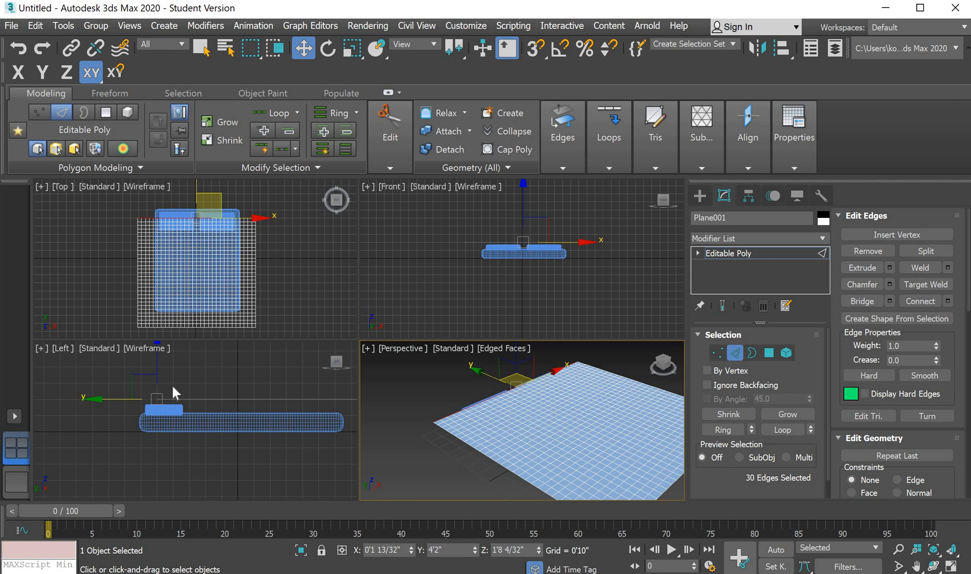
left_click(163, 397)
left_click(161, 398)
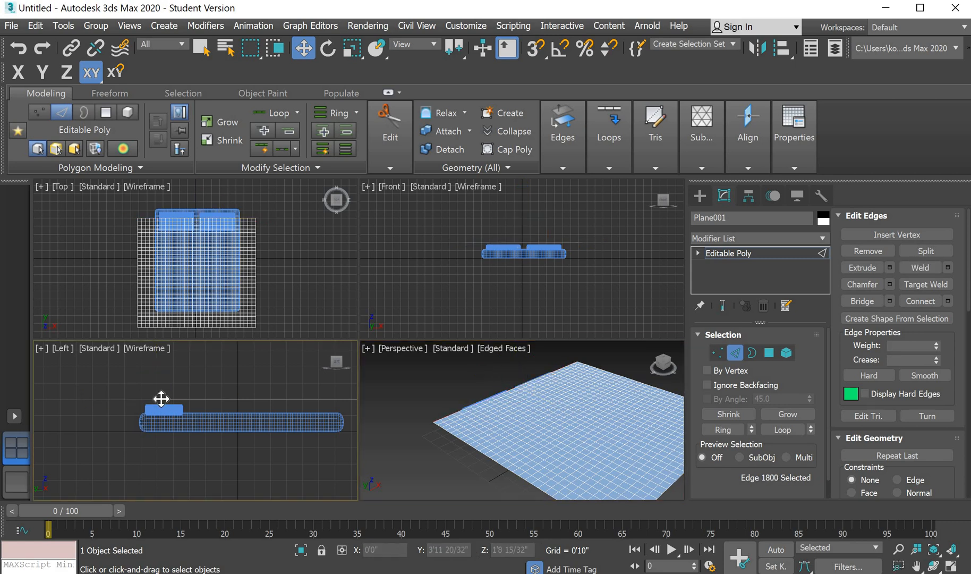
scroll(441, 420, "up", 5)
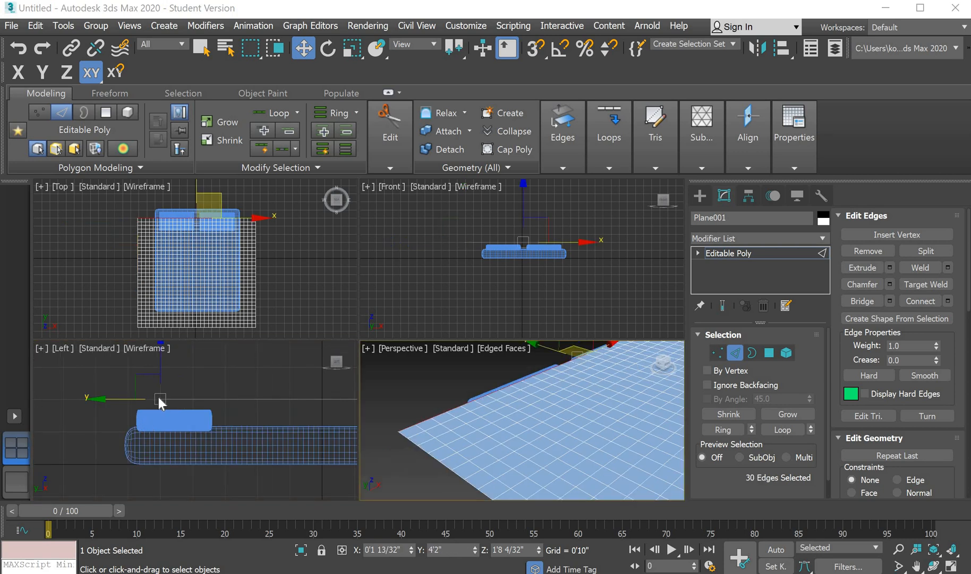
left_click(155, 393)
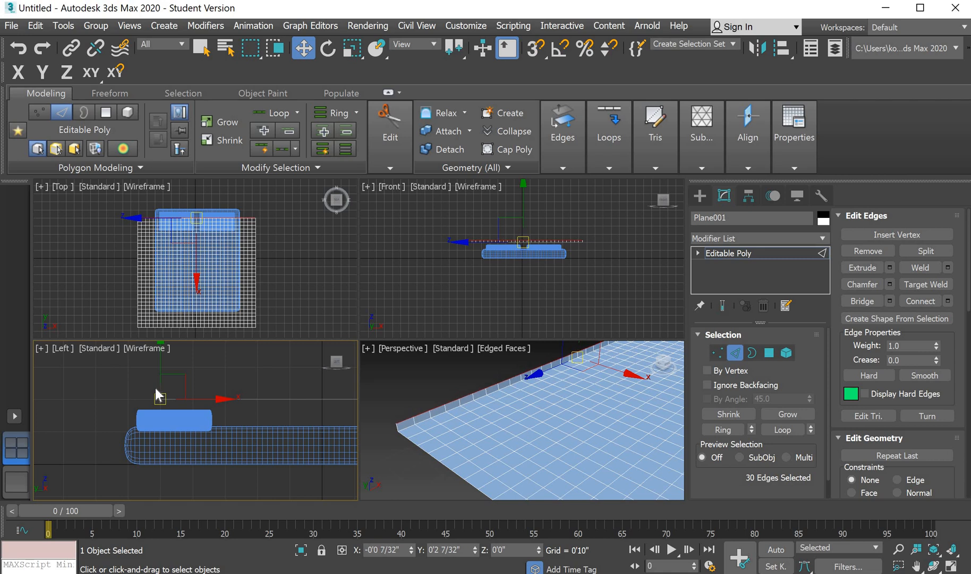
left_click_drag(157, 388, 153, 388, "shift")
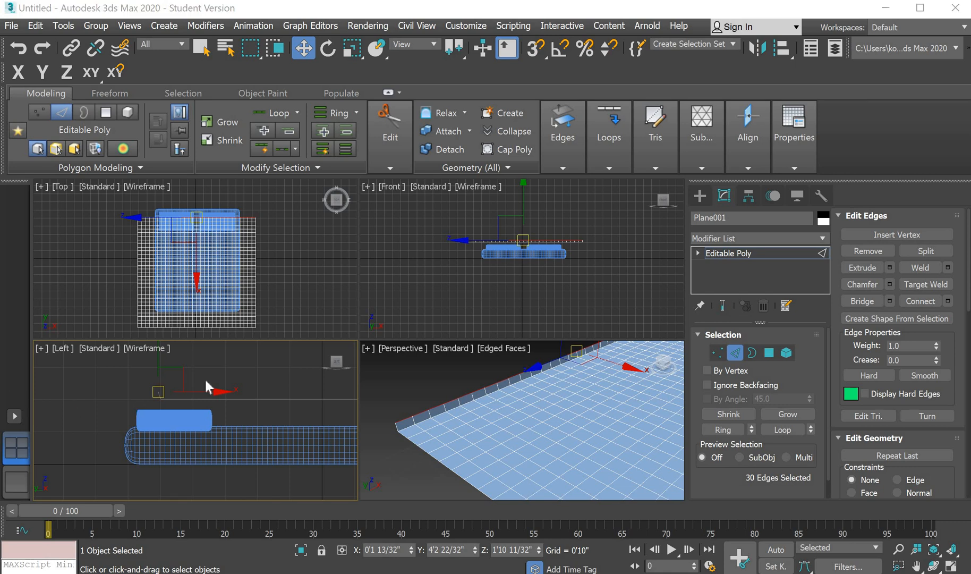
Extrude the raised border edges straight up another 11" or so in Left view
scroll(158, 396, "up", 4)
scroll(154, 396, "down", 3)
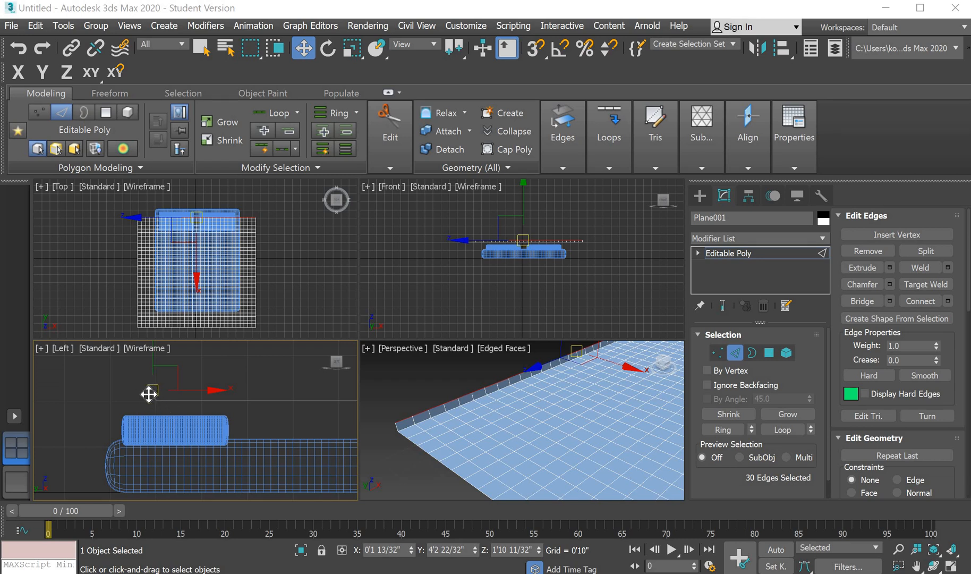
left_click_drag(149, 393, 150, 367, "shift")
scroll(153, 370, "down", 3)
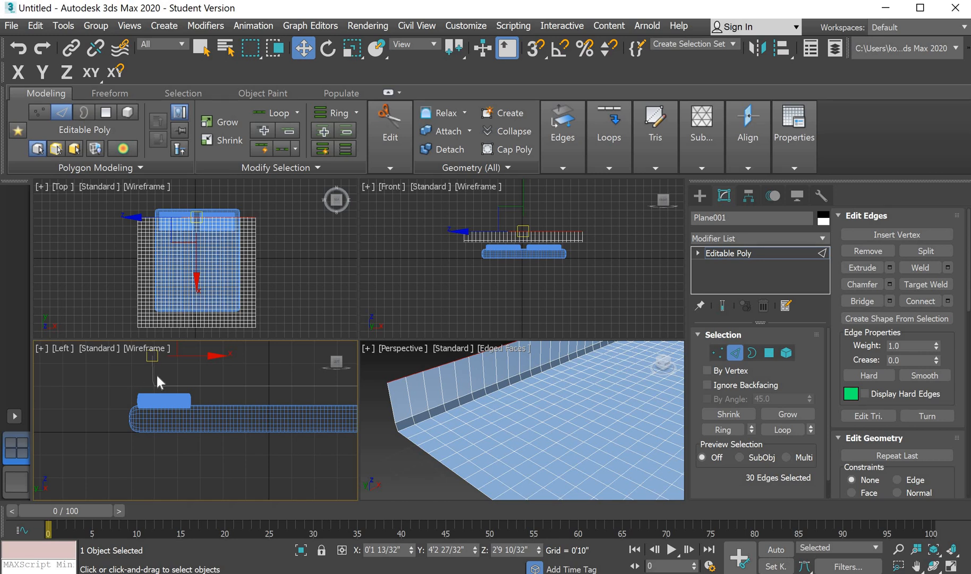
Extrude the top border edges about 1' inward over the plane, and extrude them about 4" downward to form a fold
middle_click_drag(167, 358, 160, 363)
scroll(160, 365, "up", 2)
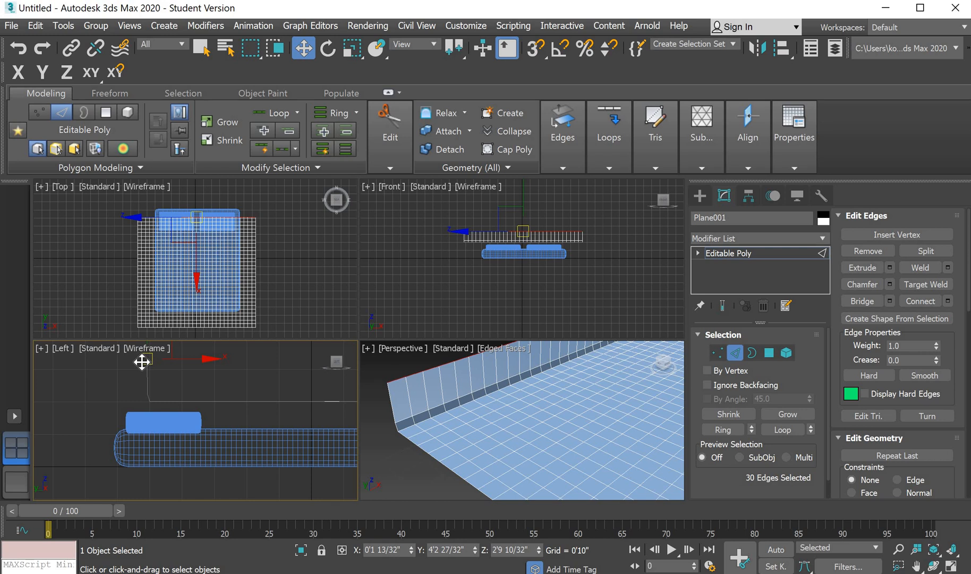
left_click_drag(141, 362, 191, 363, "shift")
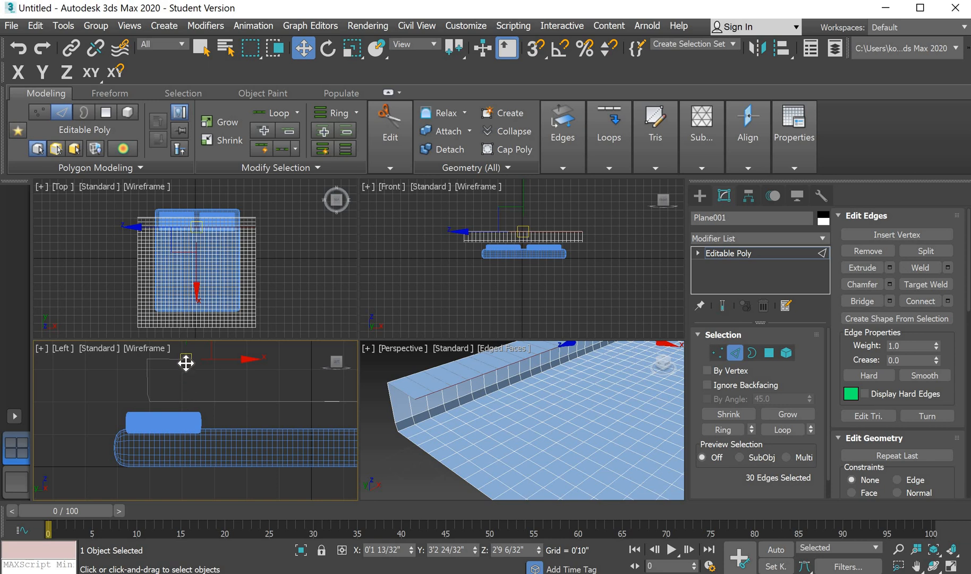
left_click_drag(185, 362, 186, 377)
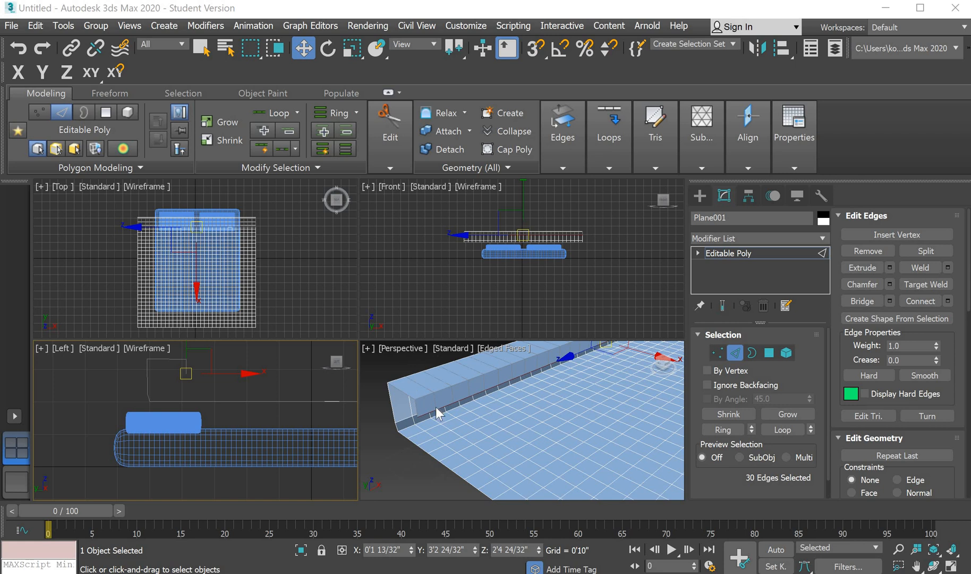
Try to connect the two short edges at the end of the fold with 2 segments
left_click(419, 384)
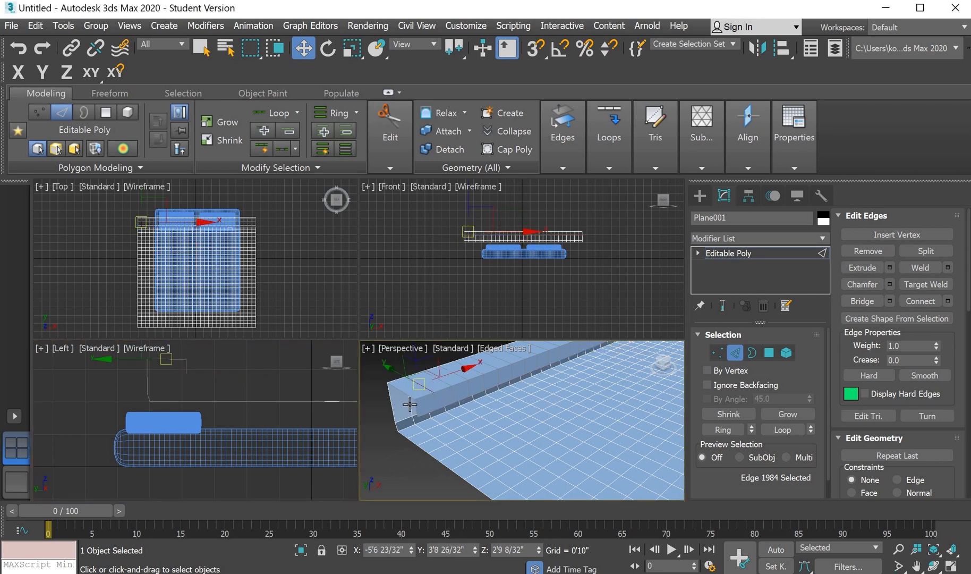
key("shift")
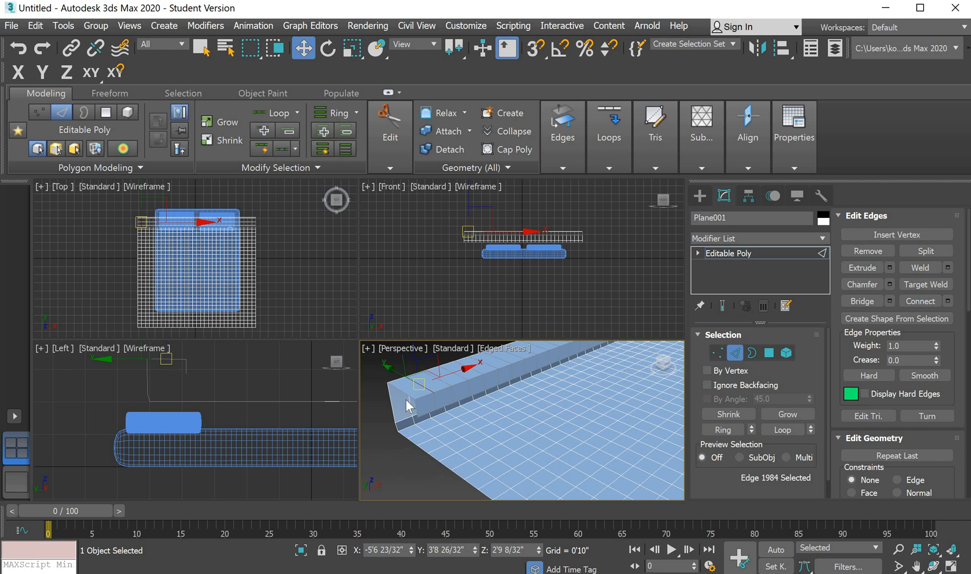
left_click(407, 402, "ctrl")
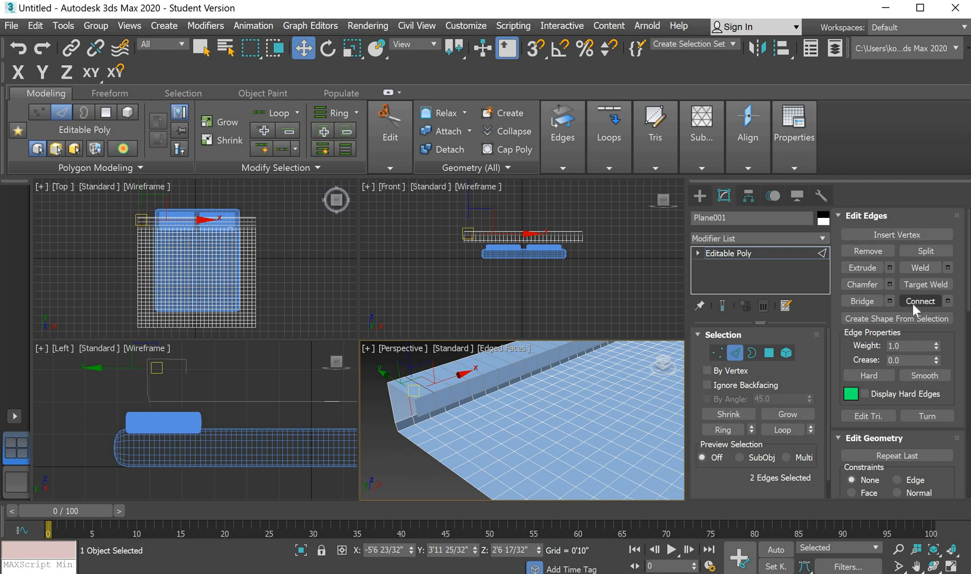
left_click(948, 301)
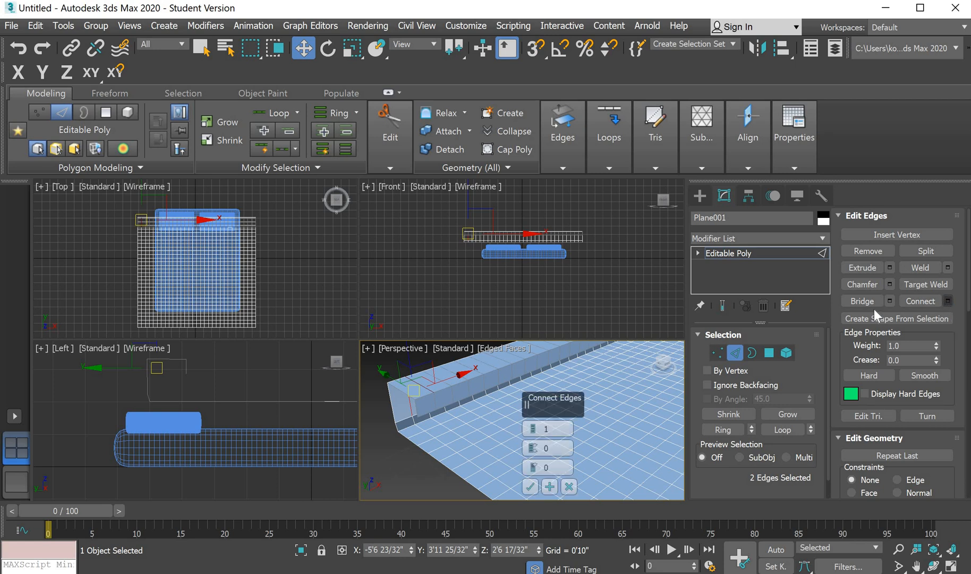
left_click(533, 426)
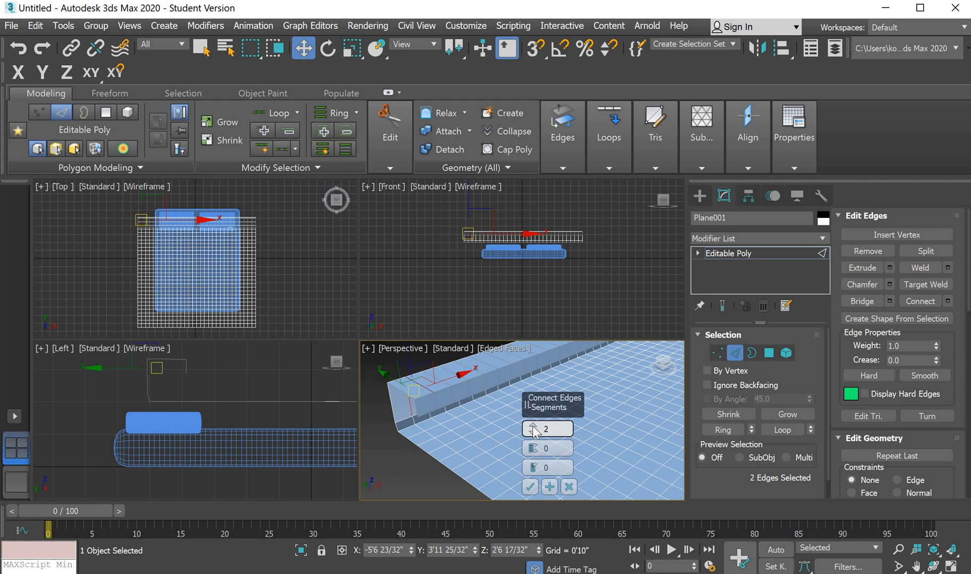
left_click(526, 489)
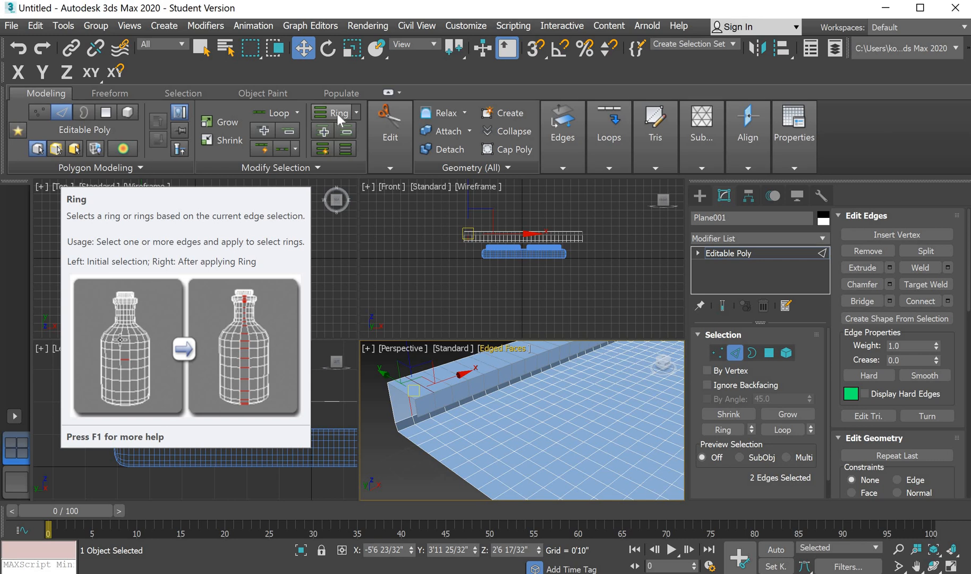
key("ctrl+d")
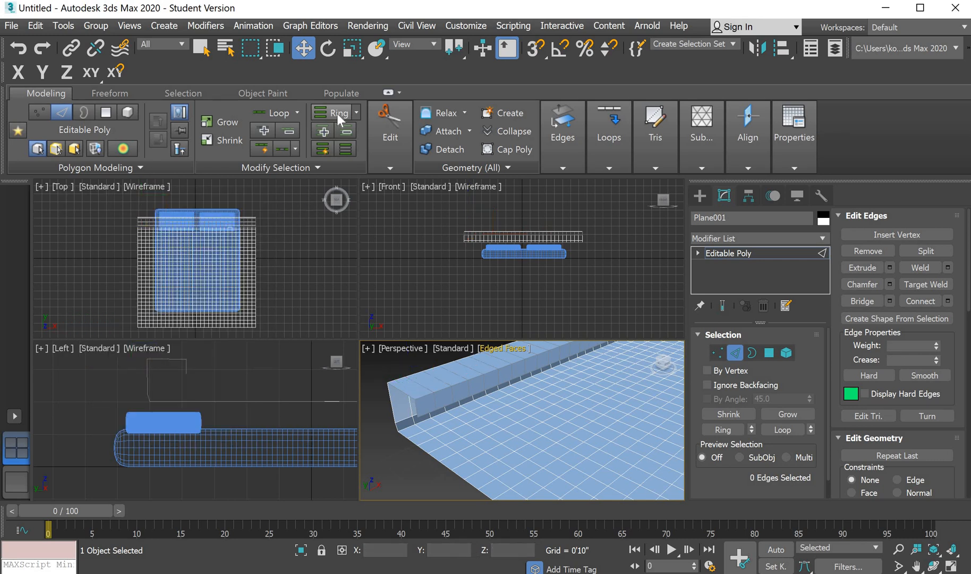
Select the ring of cross edges along the fold and connect them with 2 segments
left_click(417, 386)
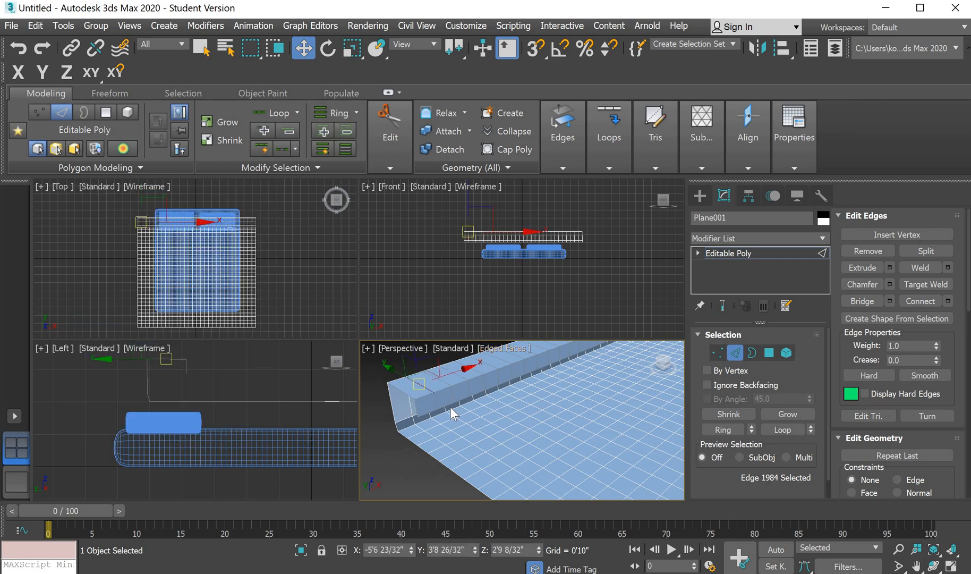
key("alt+r")
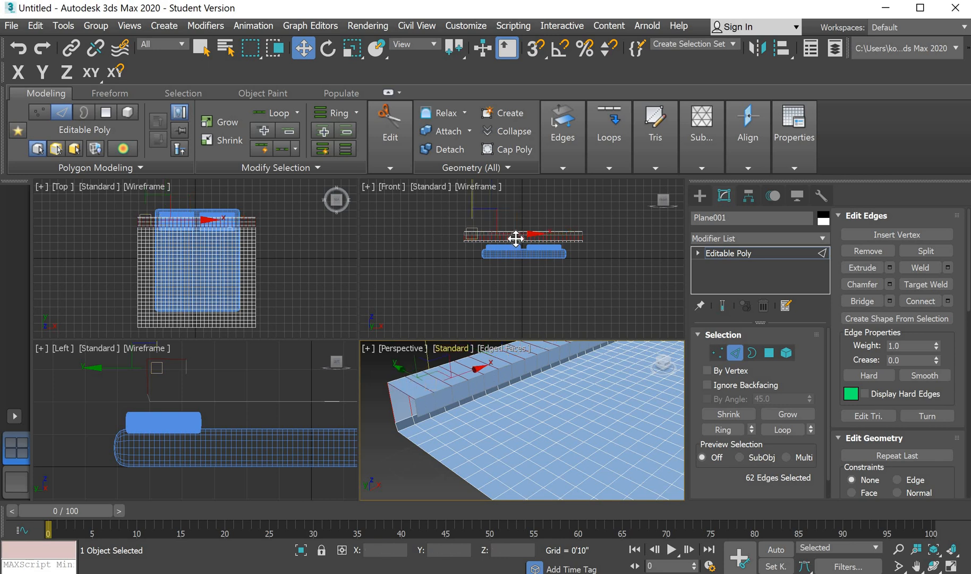
scroll(525, 223, "up", 3)
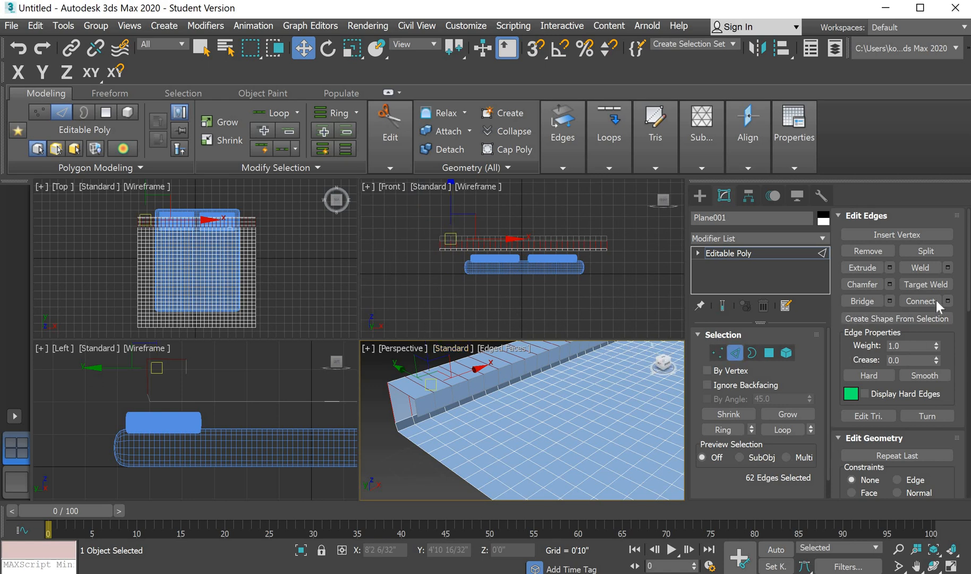
left_click(920, 303)
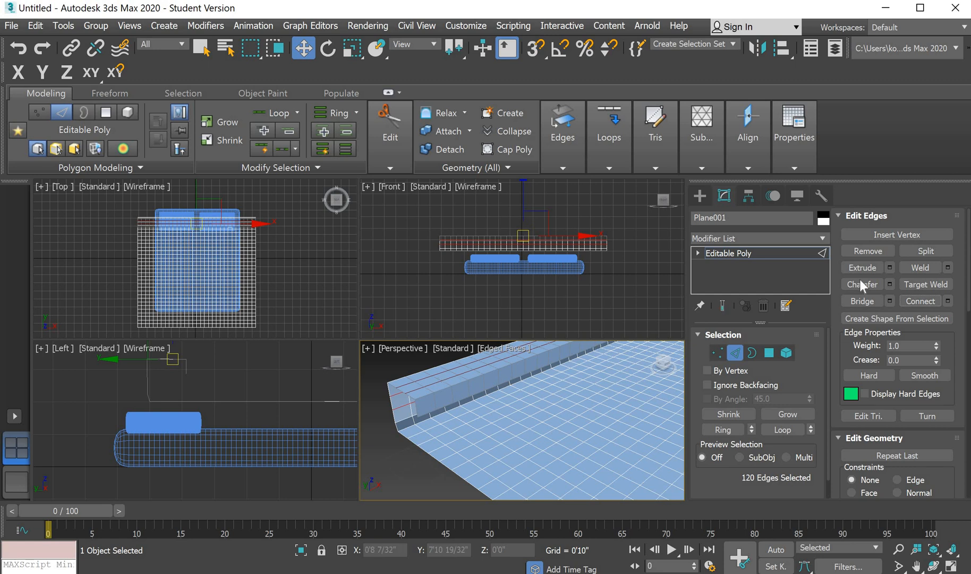
left_click(948, 301)
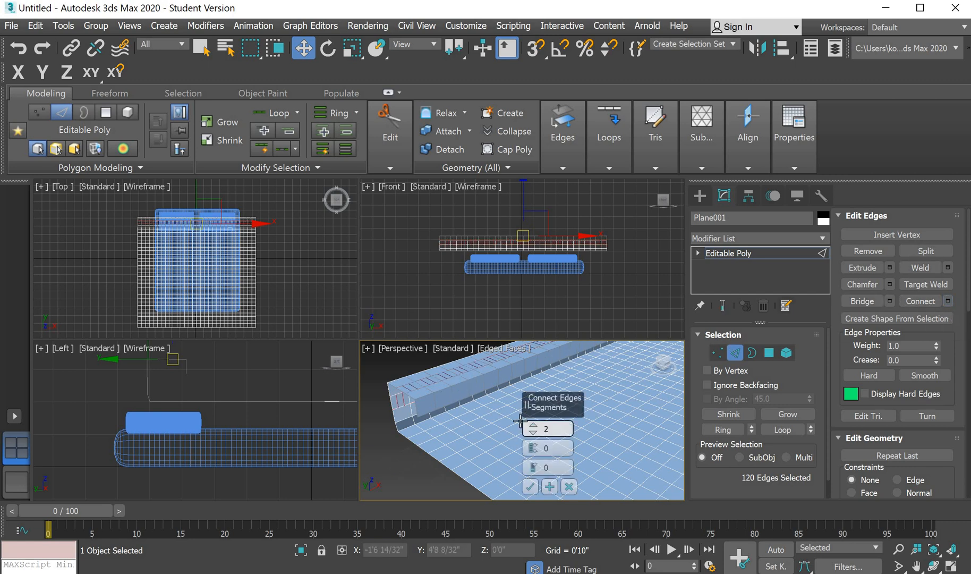
left_click(530, 486)
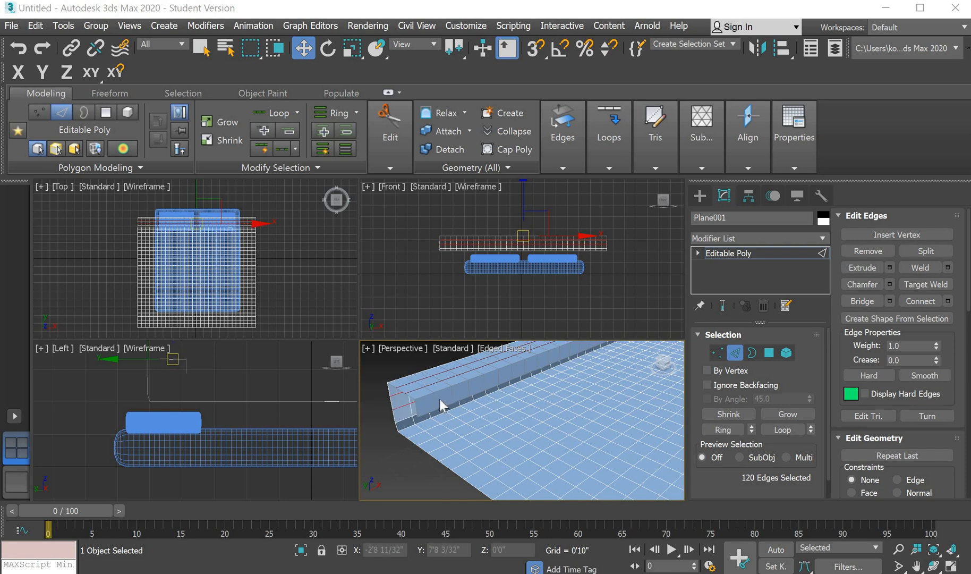
Rotate the whole blanket about 33° in Left view so its folded end tilts up, and raise it about 2' above the bed
key("z")
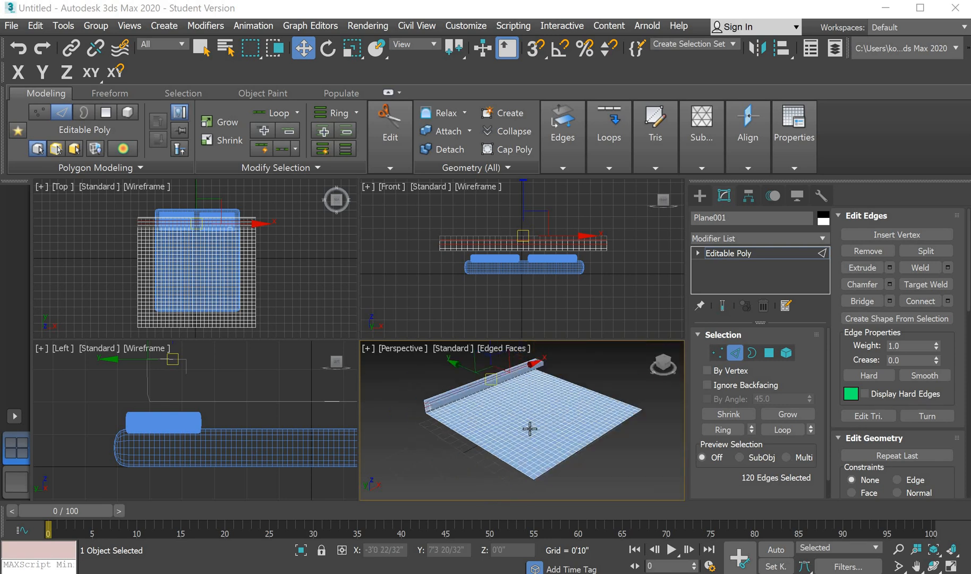
left_click(720, 253)
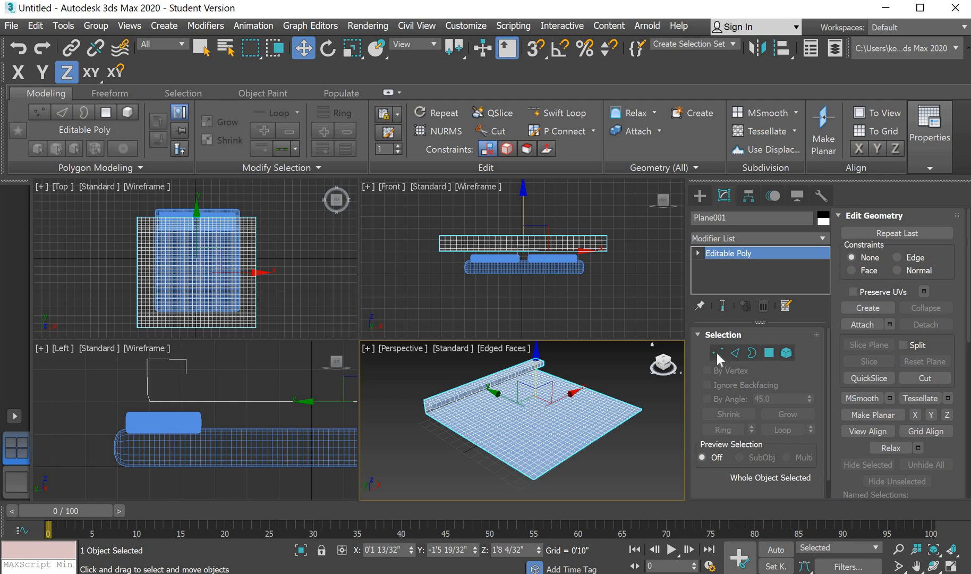
left_click(328, 48)
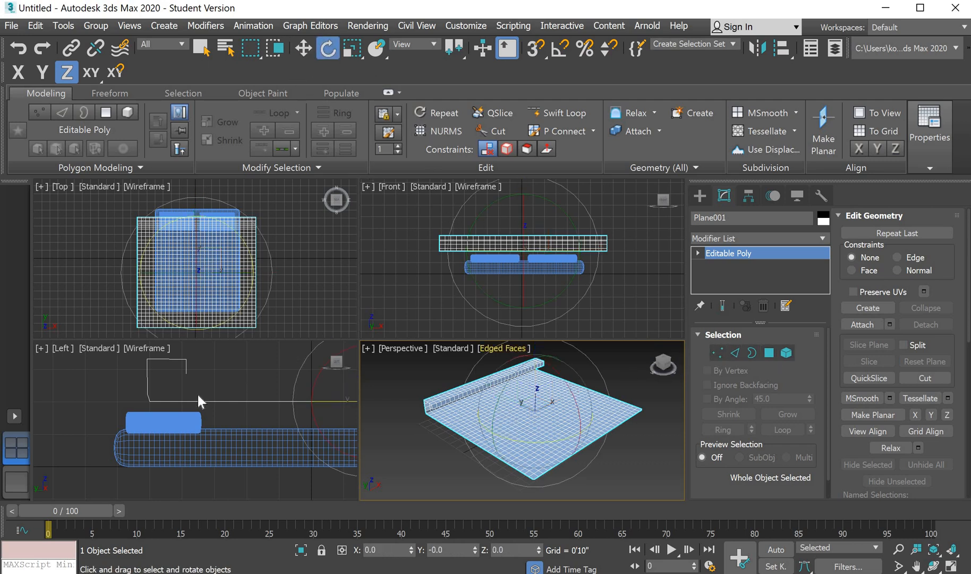
scroll(197, 395, "down", 5)
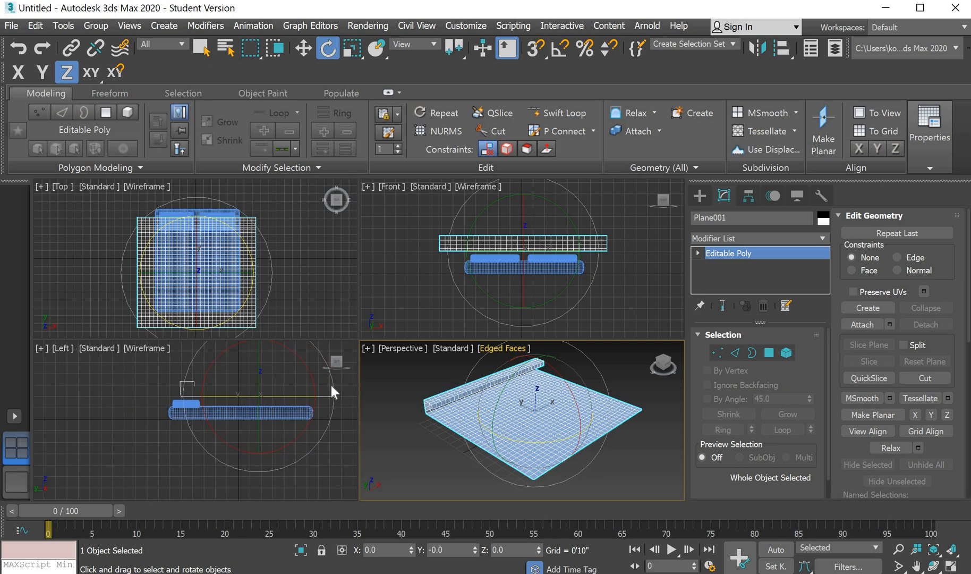
left_click_drag(311, 372, 325, 389)
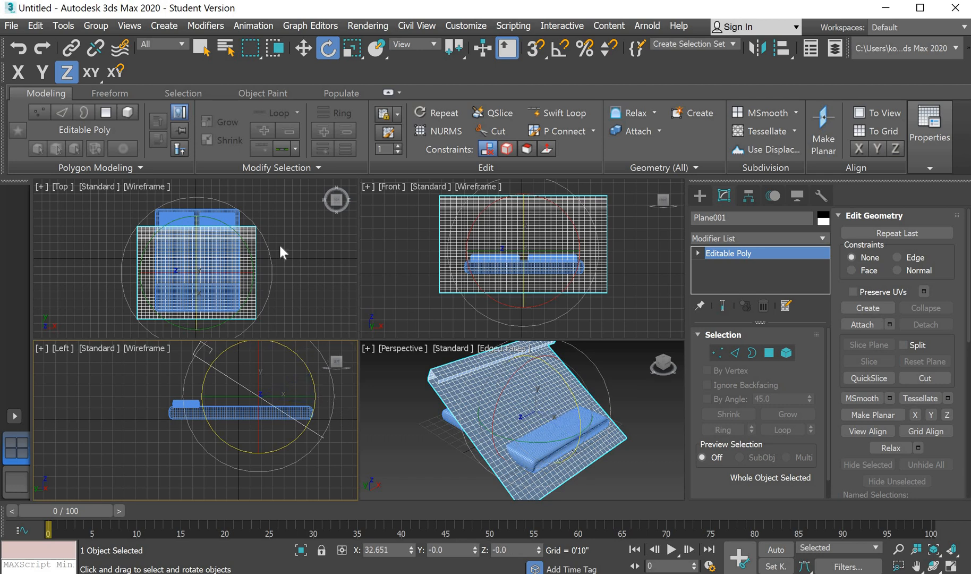
left_click(306, 50)
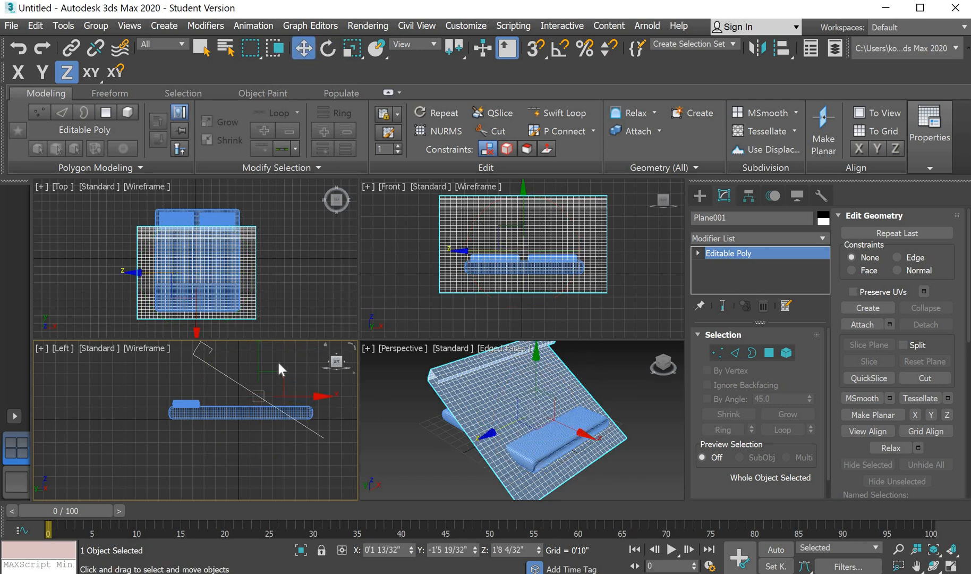
left_click_drag(258, 363, 264, 348)
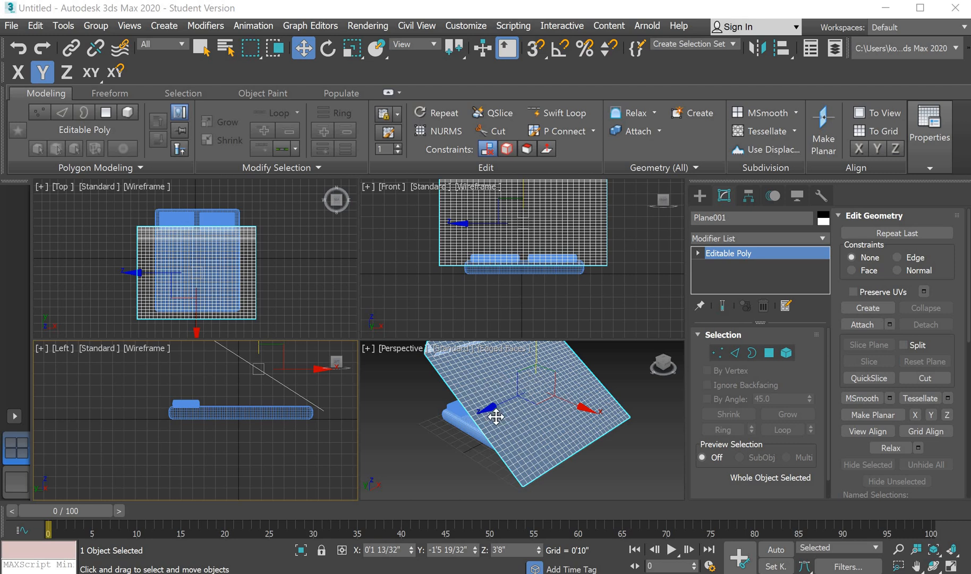
Apply a Shell modifier to the tilted blanket and turn off Edged Faces in the Perspective view
scroll(508, 415, "down", 2)
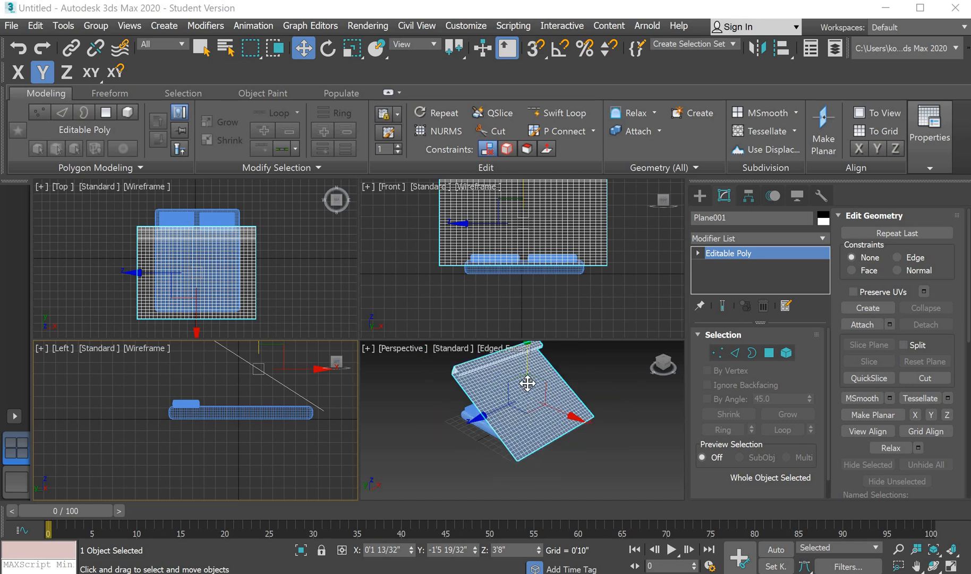
left_click(750, 238)
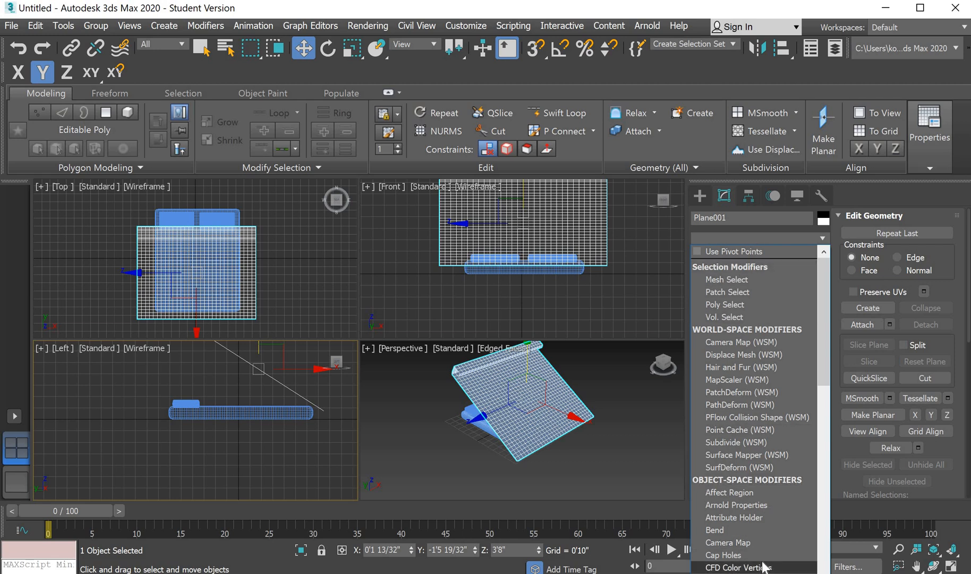
key("s")
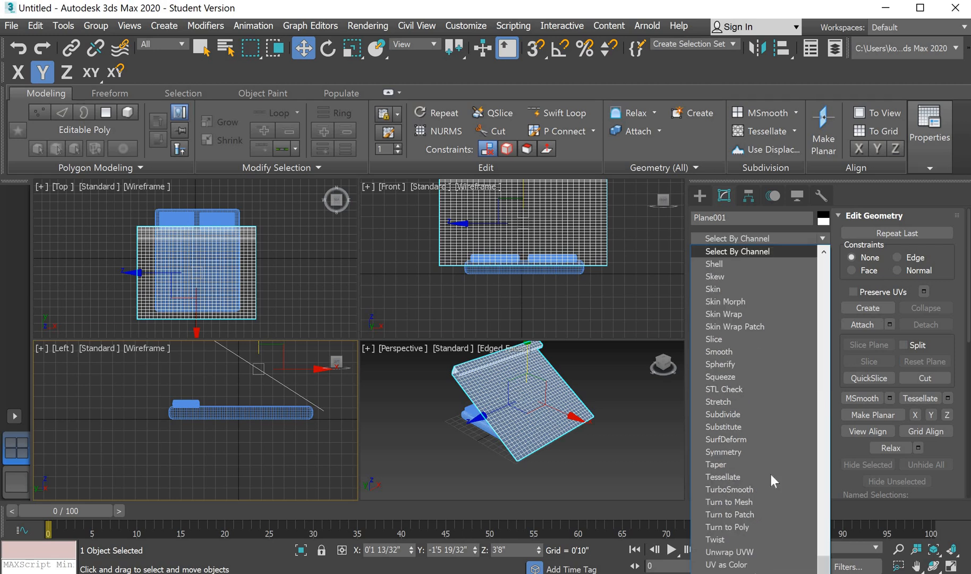
left_click(749, 264)
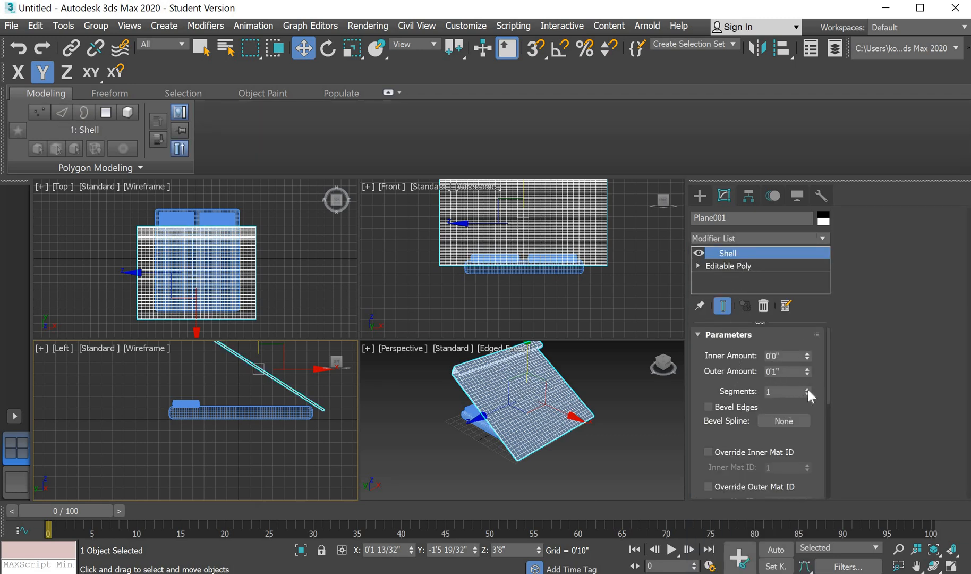
left_click(489, 348)
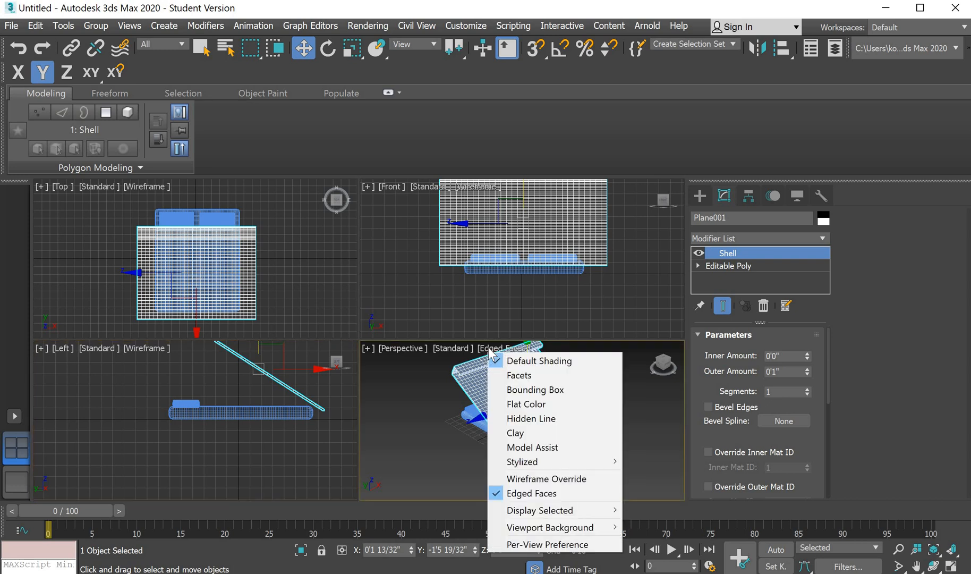
left_click(523, 493)
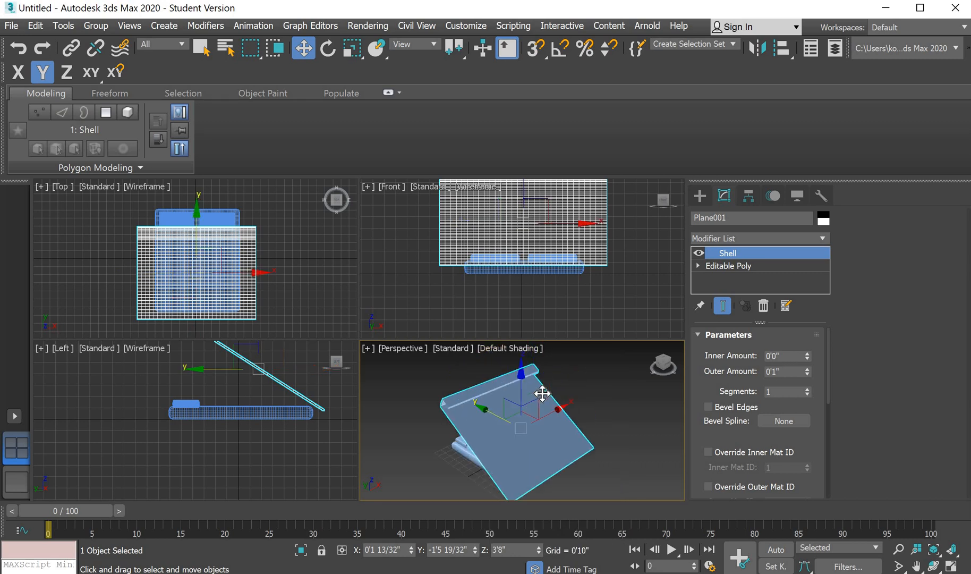
Override the shell's inner material ID as 1 and outer material ID as 2, and set its segments to 3
scroll(725, 434, "down", 2)
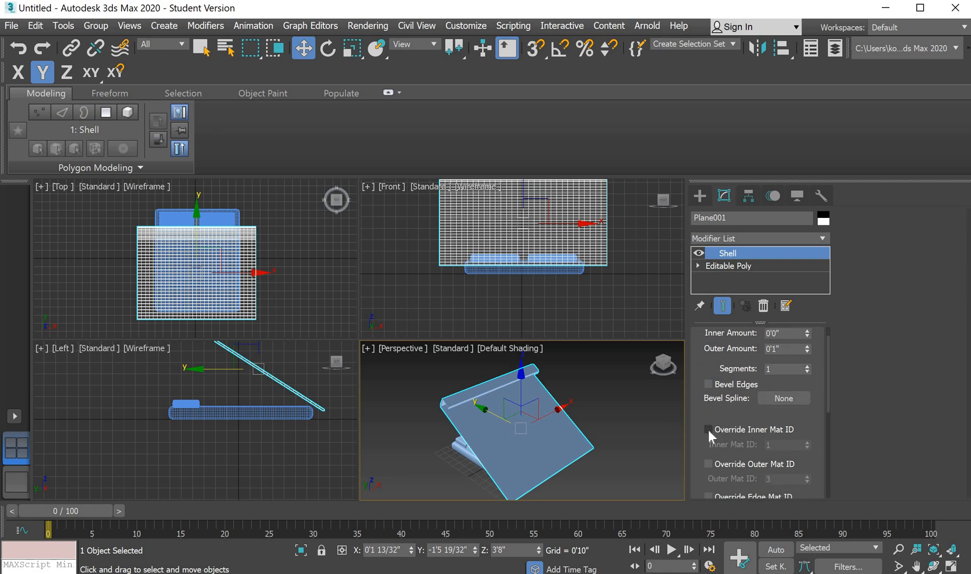
left_click(708, 429)
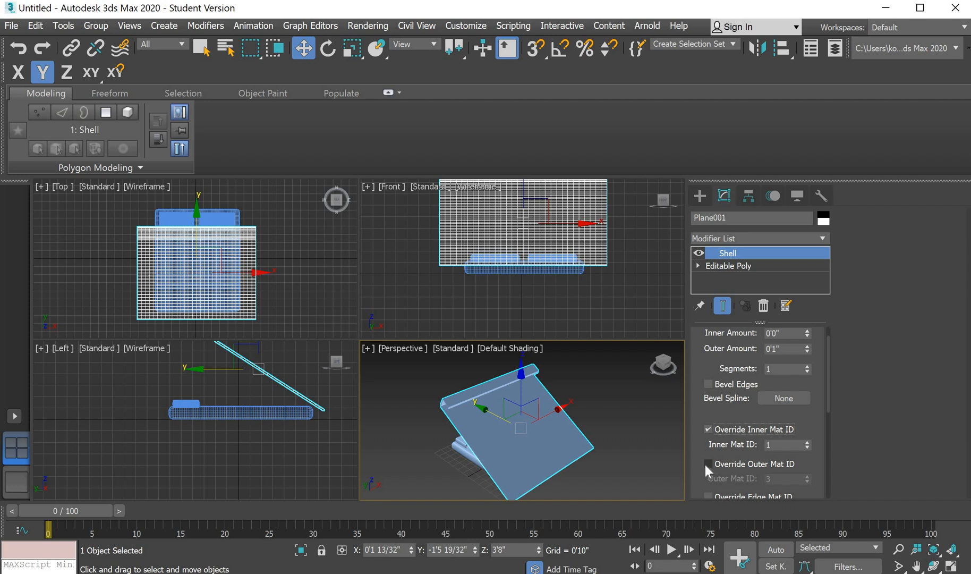
left_click(708, 464)
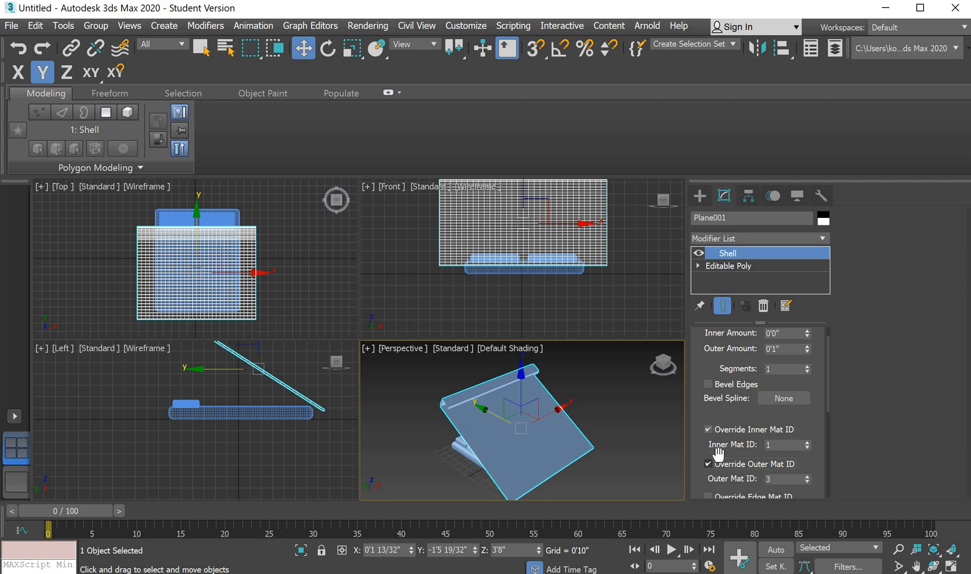
left_click(807, 482)
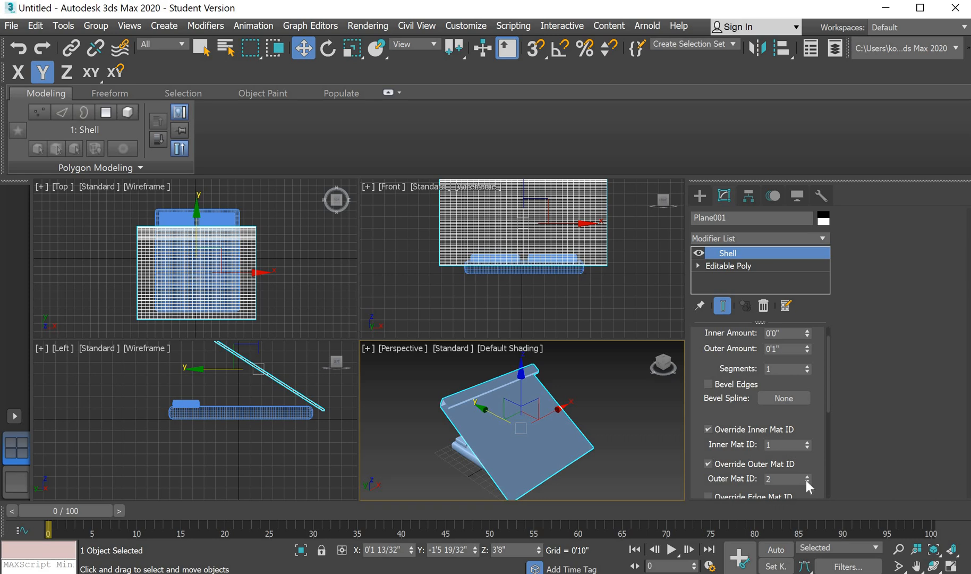
left_click(786, 369)
left_click(730, 359)
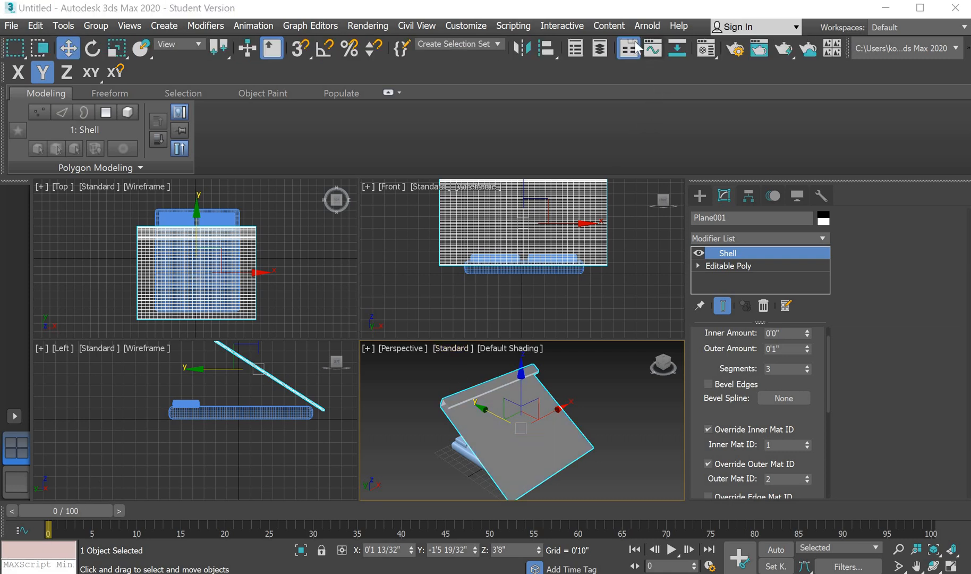
Assign the textured material 19 - Default from the Material Editor to the blanket and close the editor
left_click(706, 51)
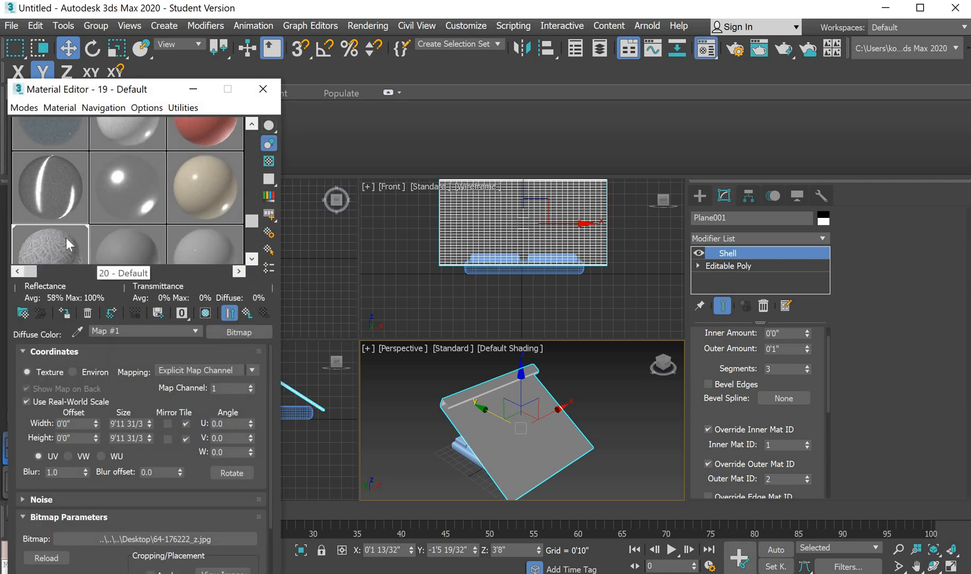
left_click_drag(60, 238, 513, 441)
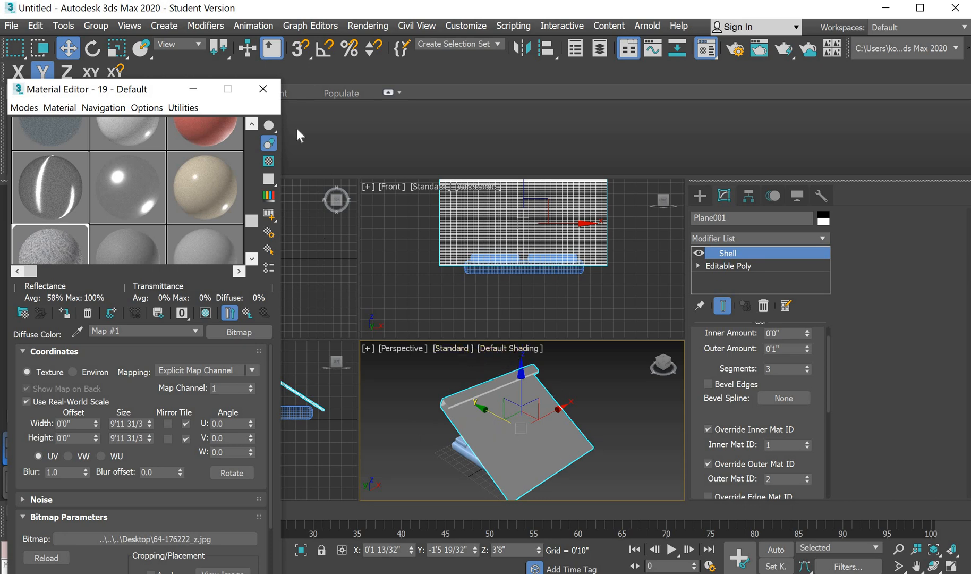
left_click(262, 88)
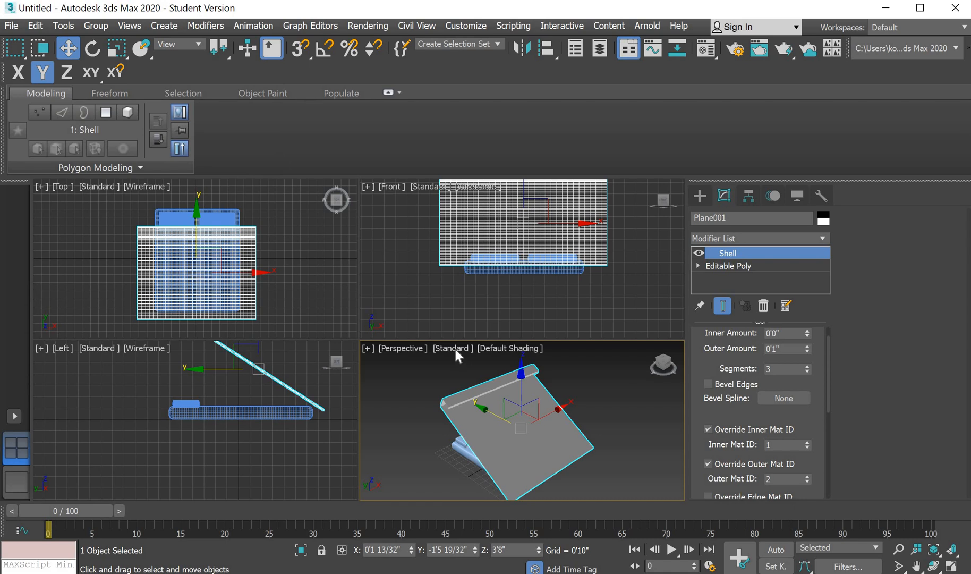
Display the Perspective view with Realistic Materials with Maps so the blanket's texture is shown
left_click(455, 350)
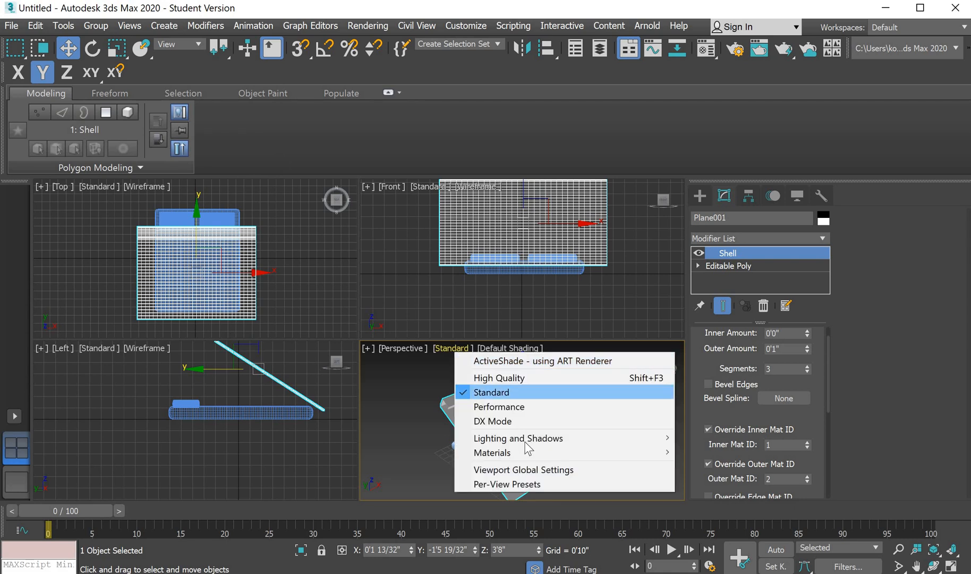
mouse_move(525, 450)
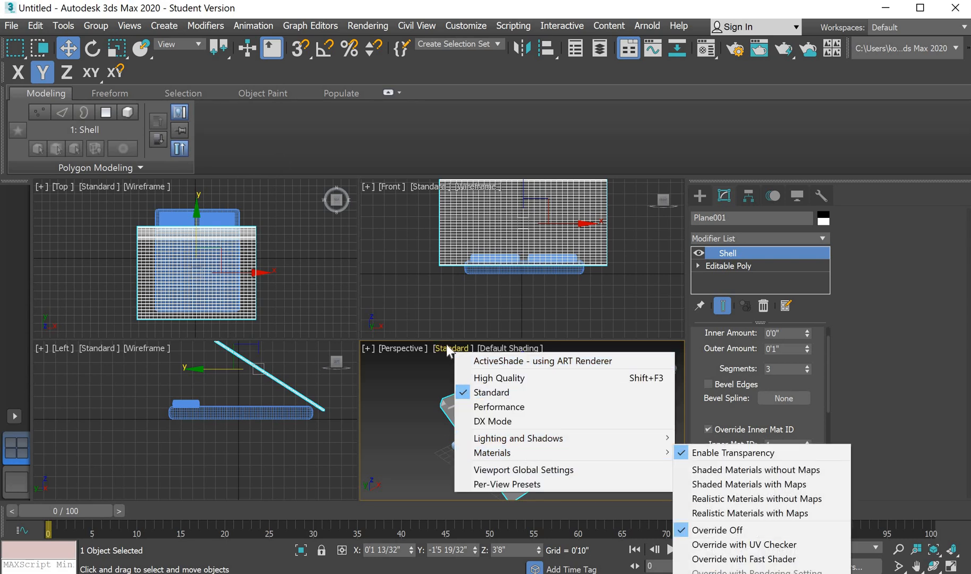
left_click(724, 513)
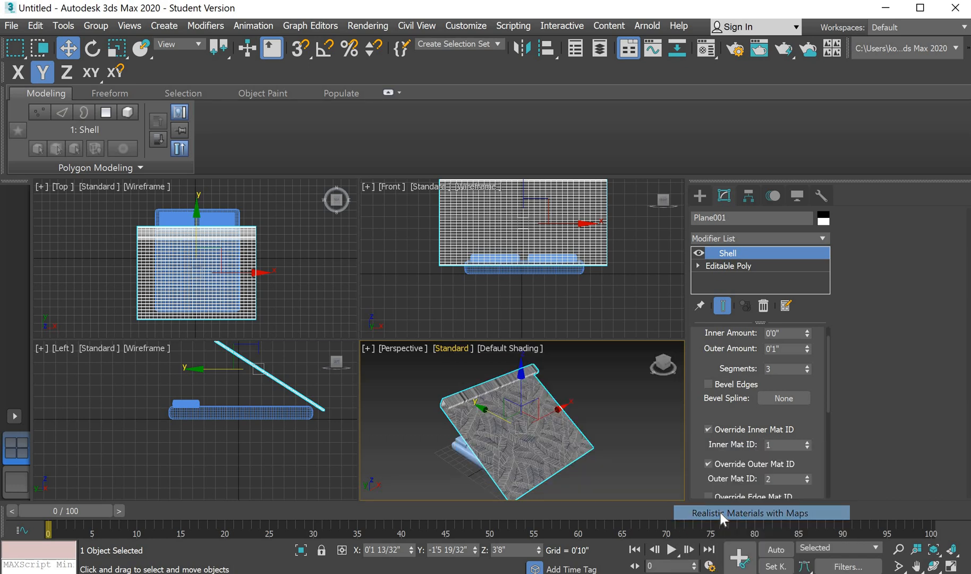
scroll(512, 441, "down", 1)
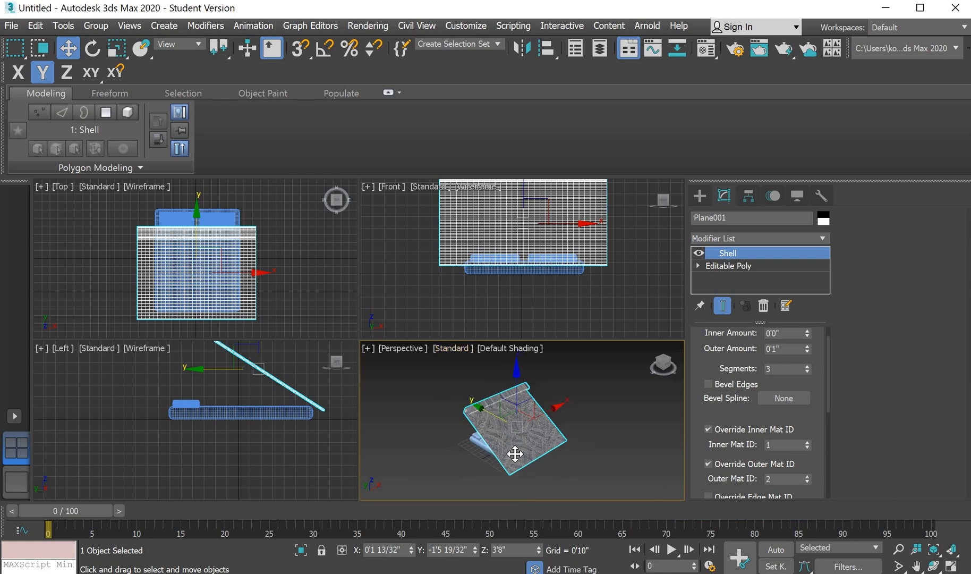
scroll(514, 454, "up", 2)
scroll(514, 452, "down", 1)
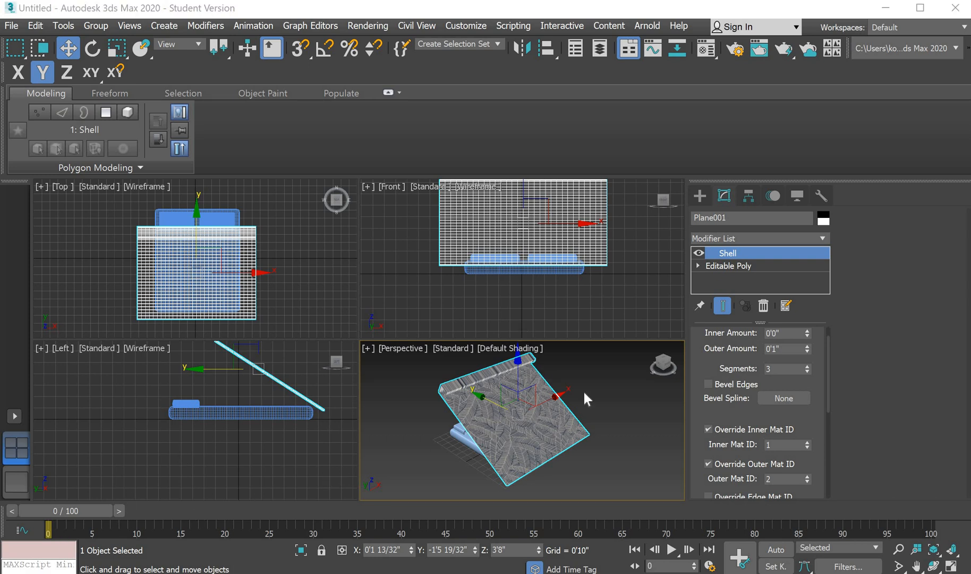
Apply a Cloth modifier to the blanket above its Shell modifier
left_click(783, 238)
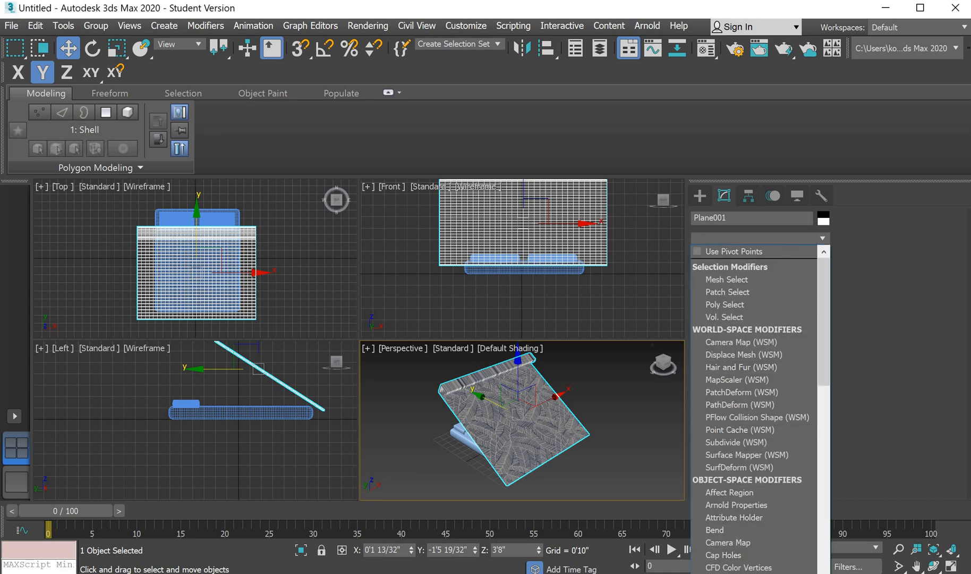
left_click(754, 573)
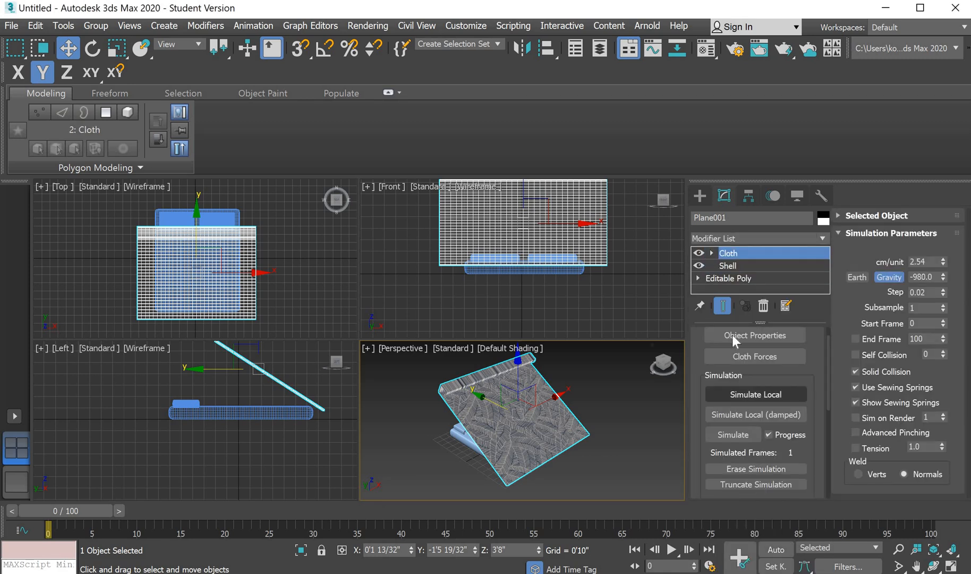
scroll(741, 357, "up", 1)
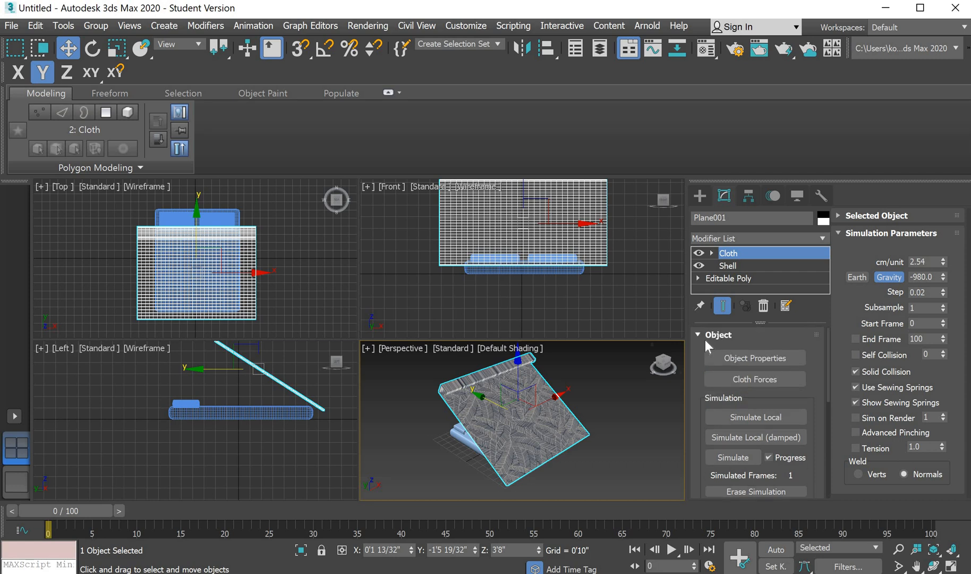
Add Box001, Box002 and Box003 to the cloth simulation and define them as collision objects
left_click(728, 358)
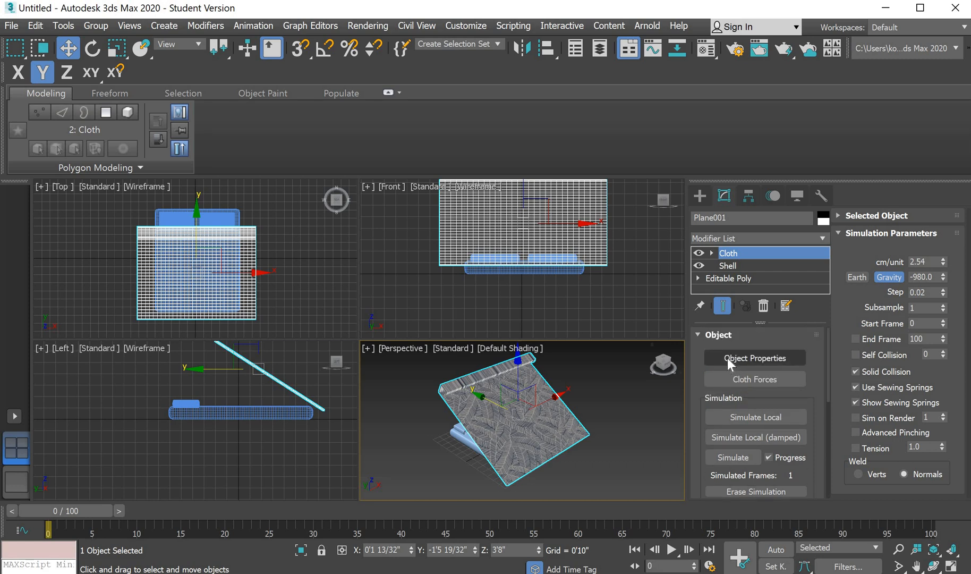
left_click(728, 358)
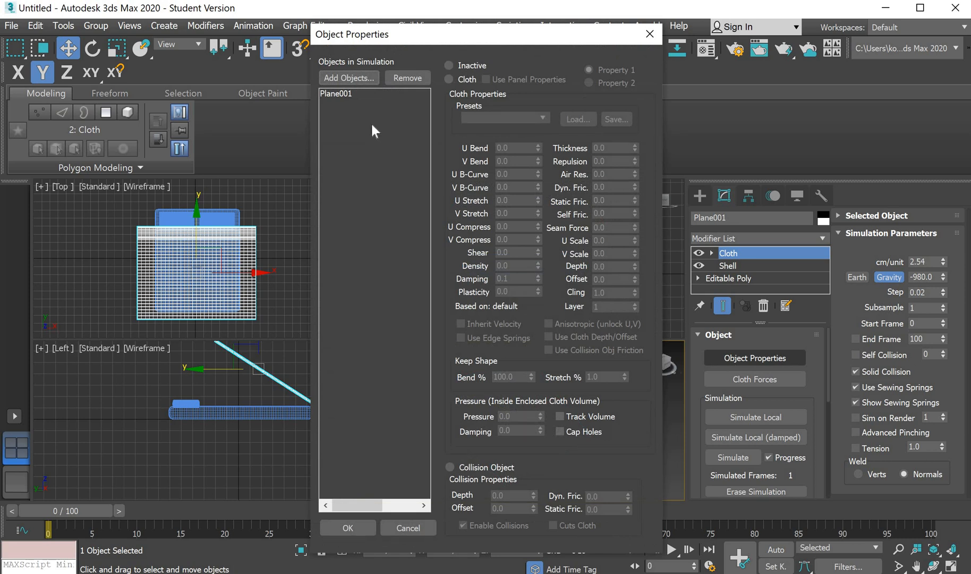
left_click(130, 156)
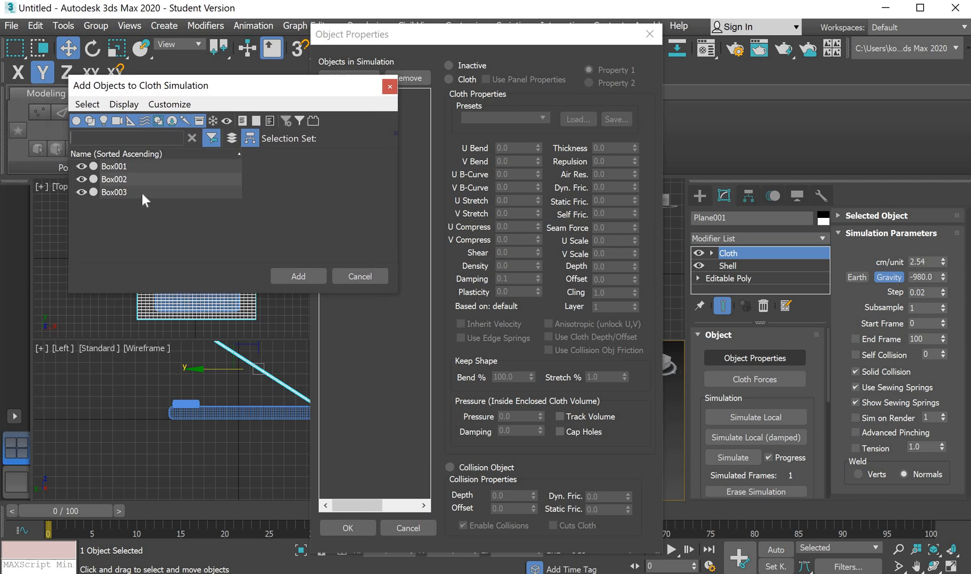
left_click(142, 193)
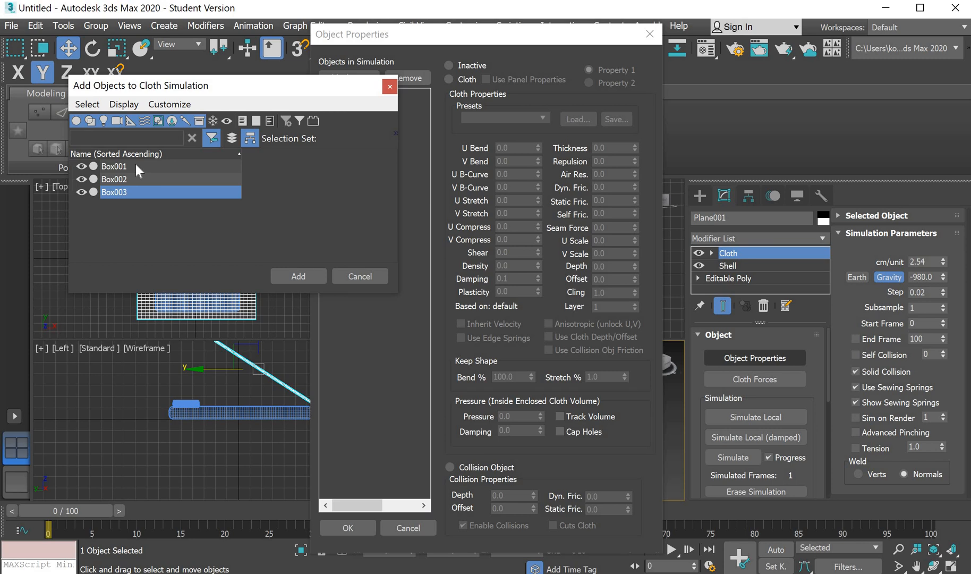
left_click(134, 166, "ctrl")
left_click(131, 178, "ctrl")
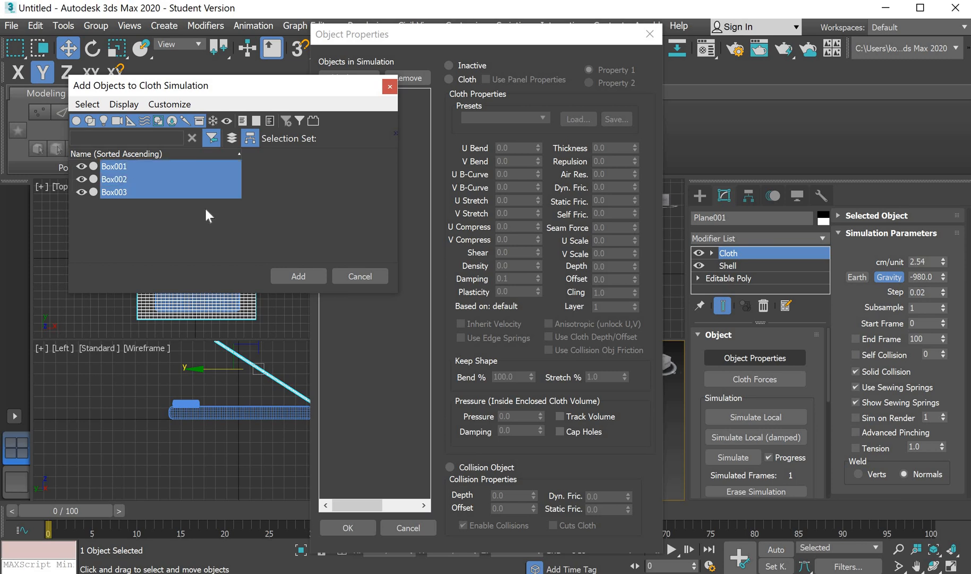
left_click(299, 276)
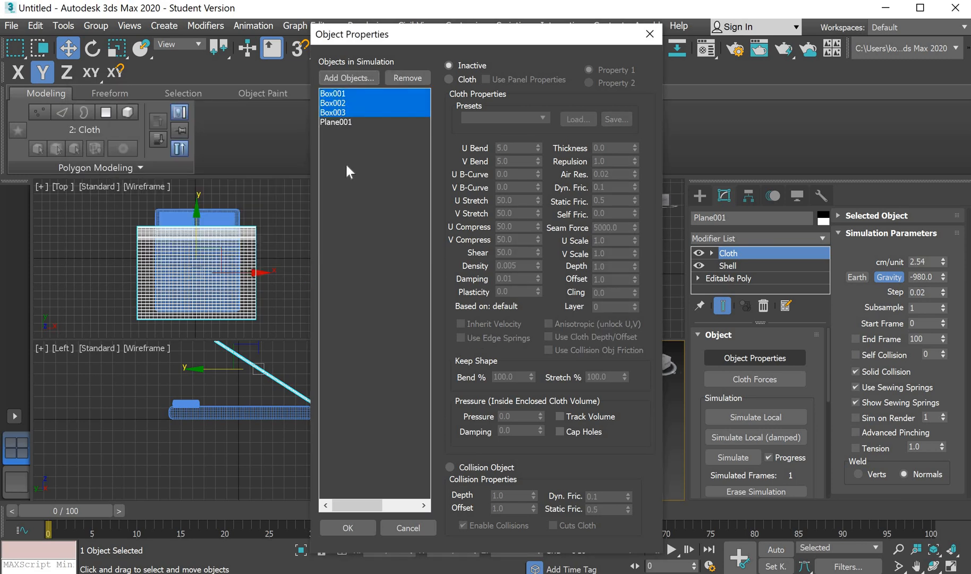
left_click(450, 467)
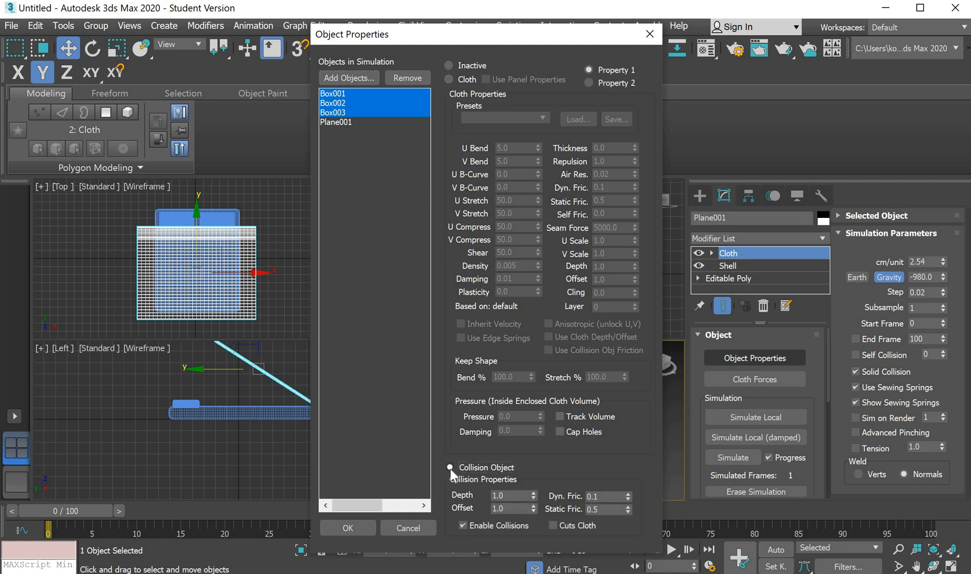
Define Plane001 as cloth with the Wet cloth preset and a pressure of 3, and accept the object properties
left_click(352, 122)
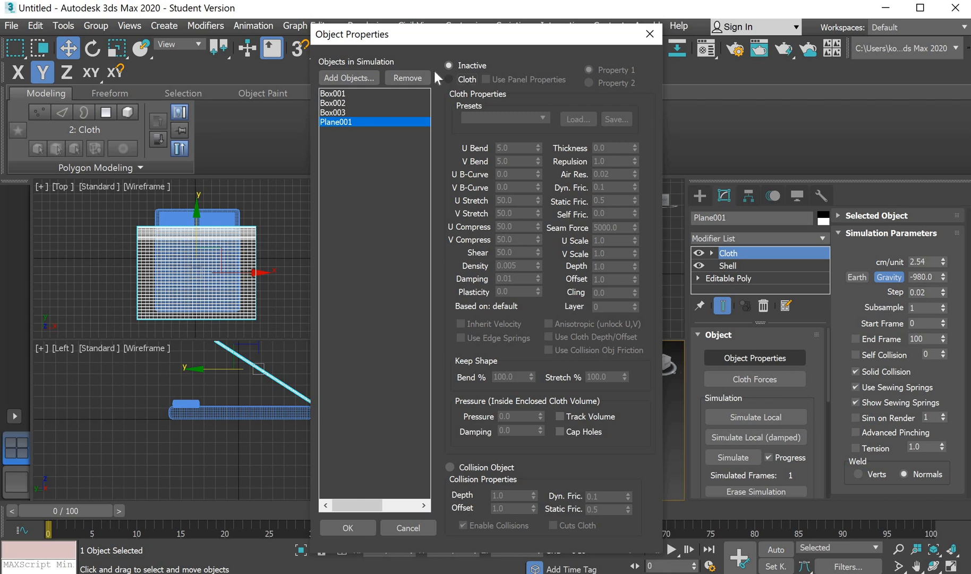
left_click(449, 80)
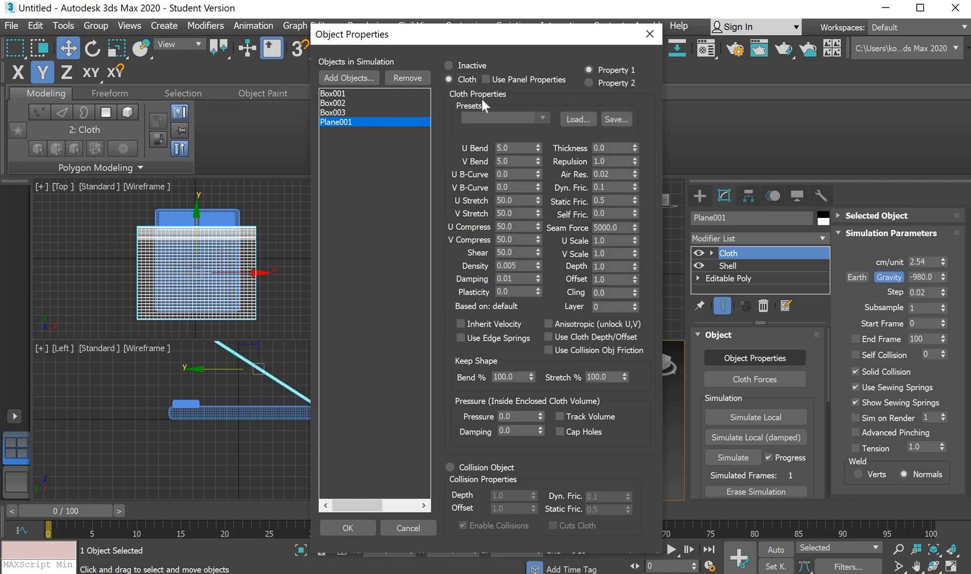
left_click(517, 117)
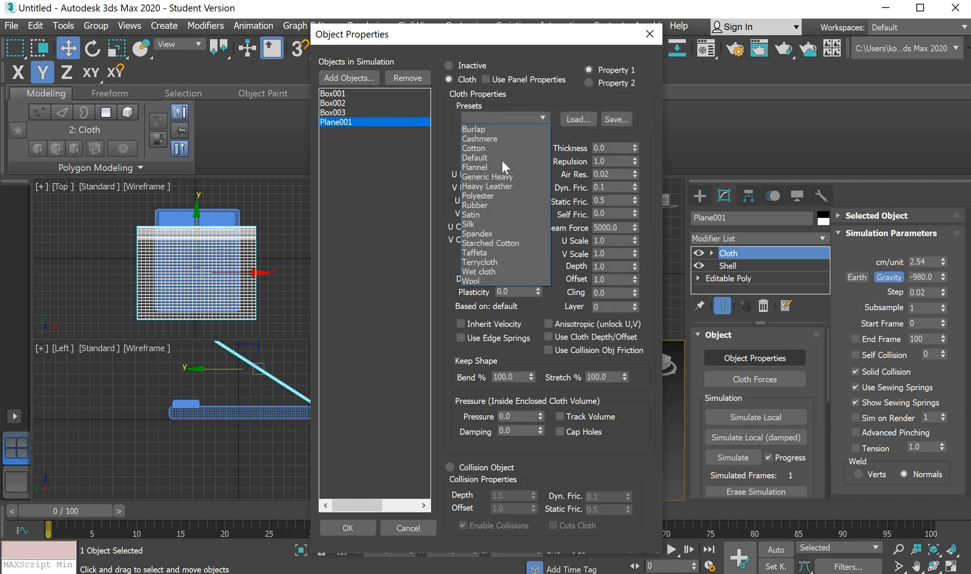
left_click(503, 271)
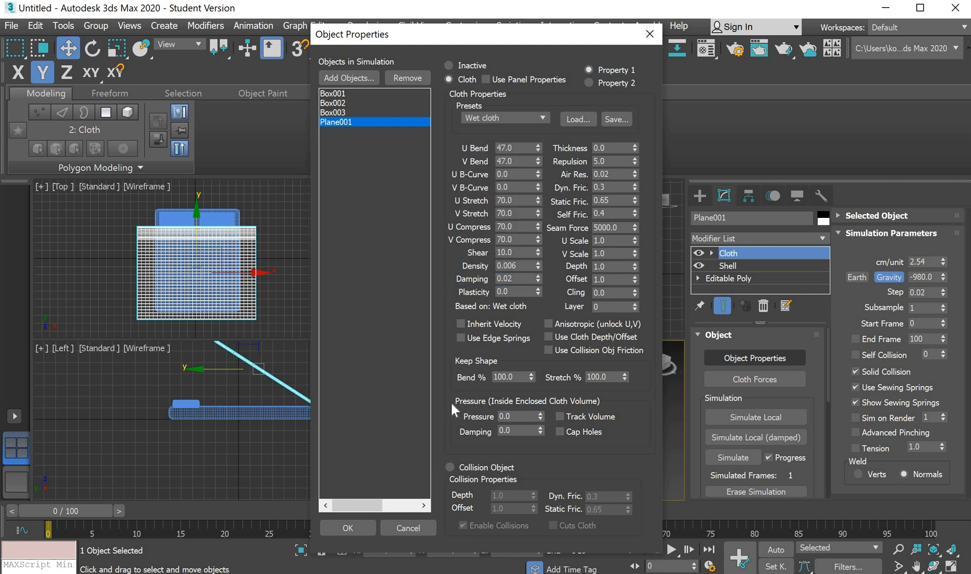
left_click(526, 416)
type("3")
left_click(350, 527)
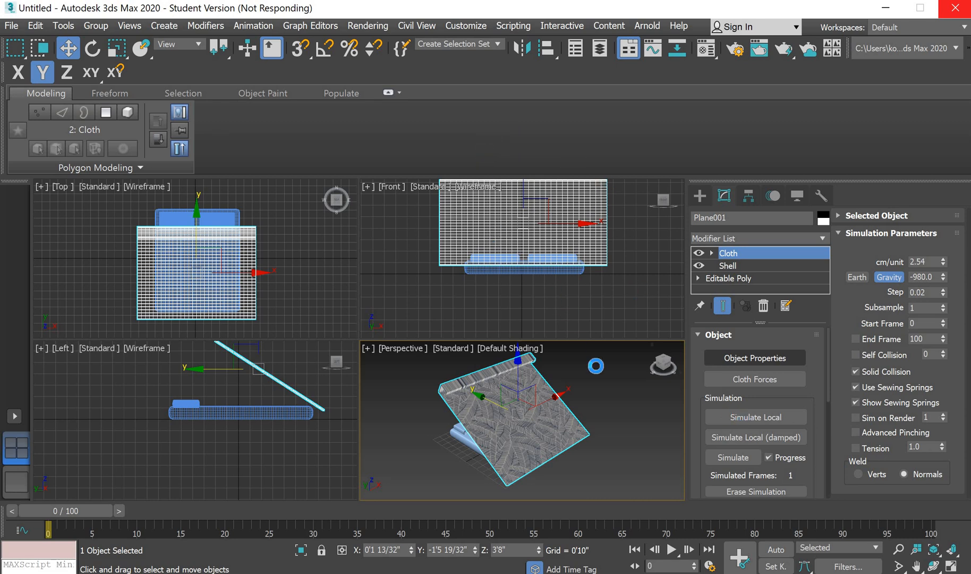
Run the local cloth simulation until the blanket drapes over the mattress, and stop it
left_click(759, 417)
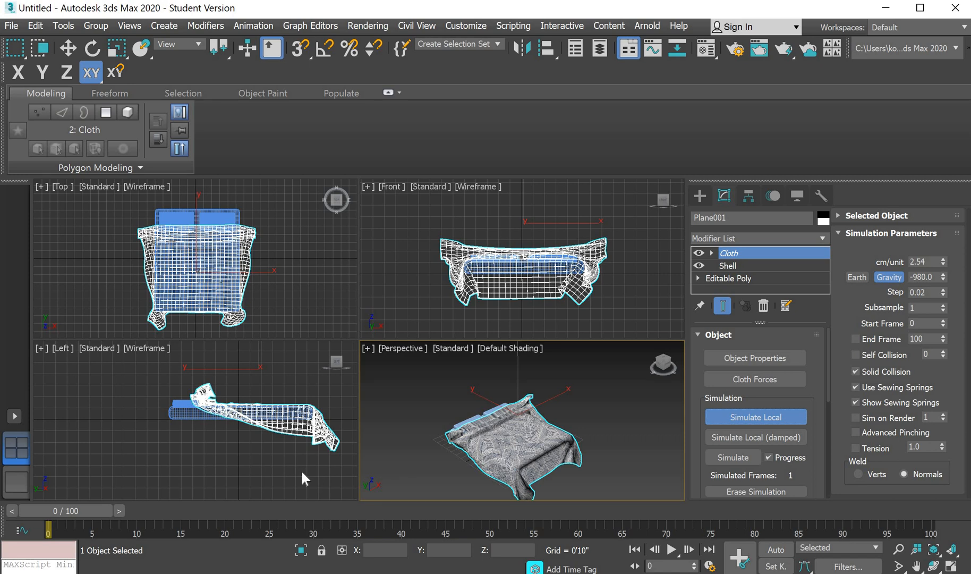
scroll(507, 463, "up", 3)
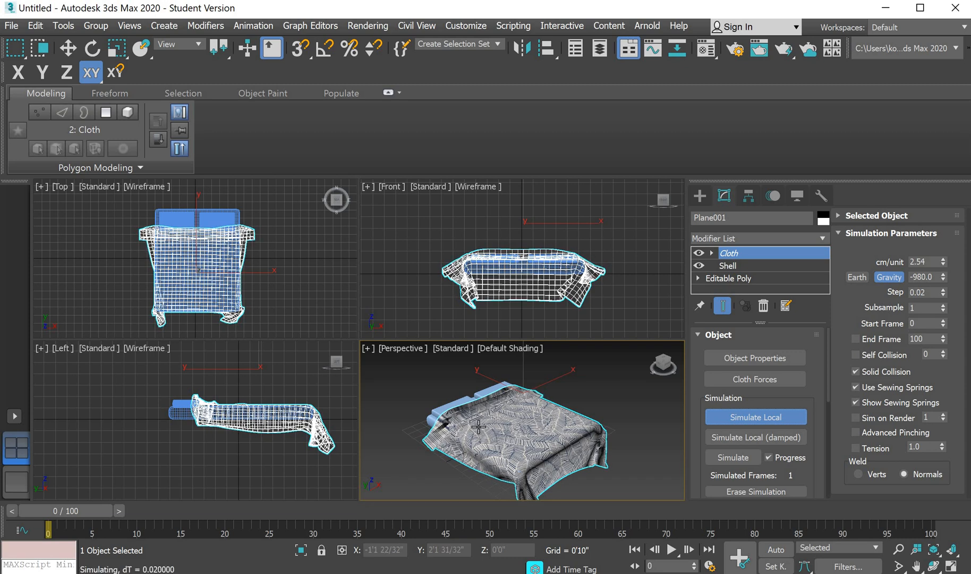
left_click(748, 419)
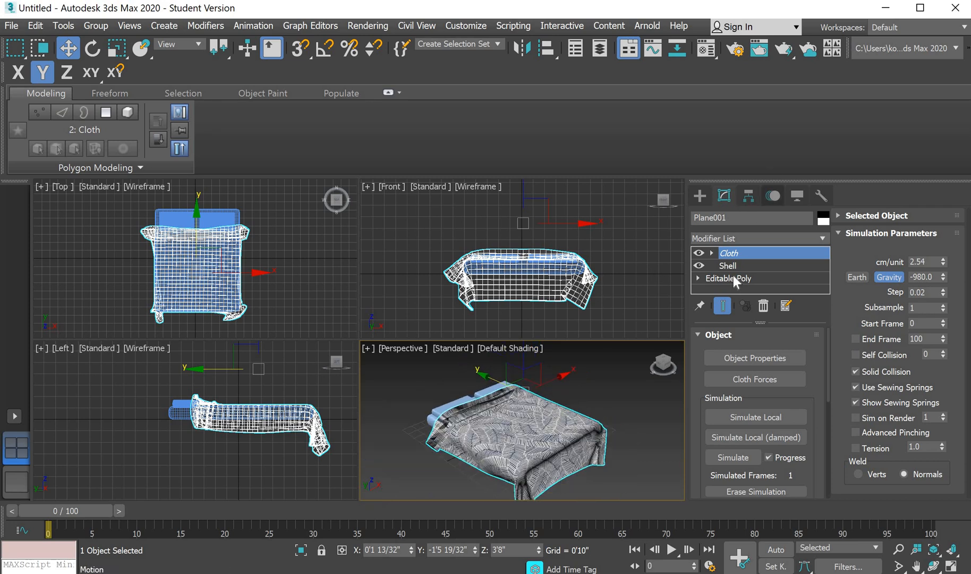
Apply a TurboSmooth modifier to the draped blanket above the Cloth modifier
left_click(730, 238)
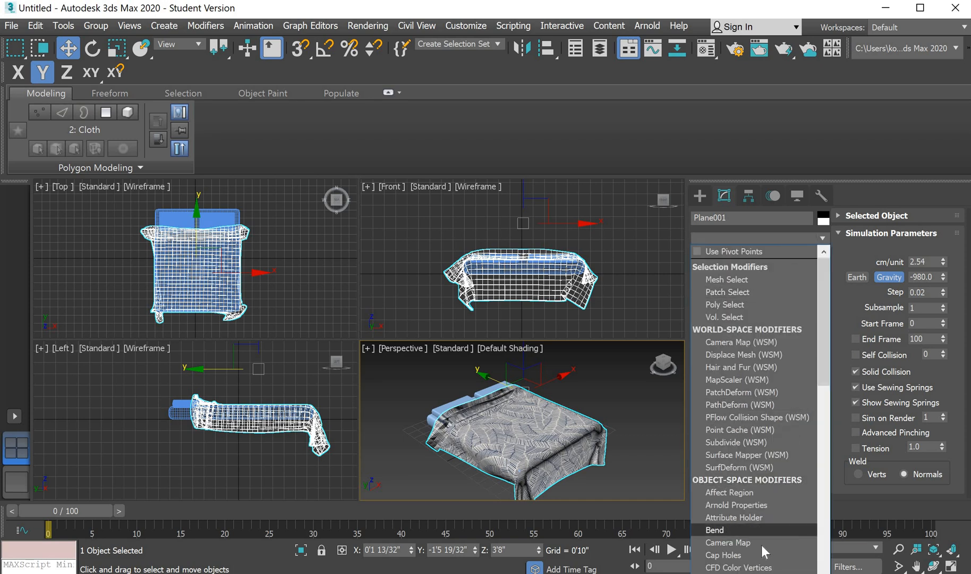
key("t")
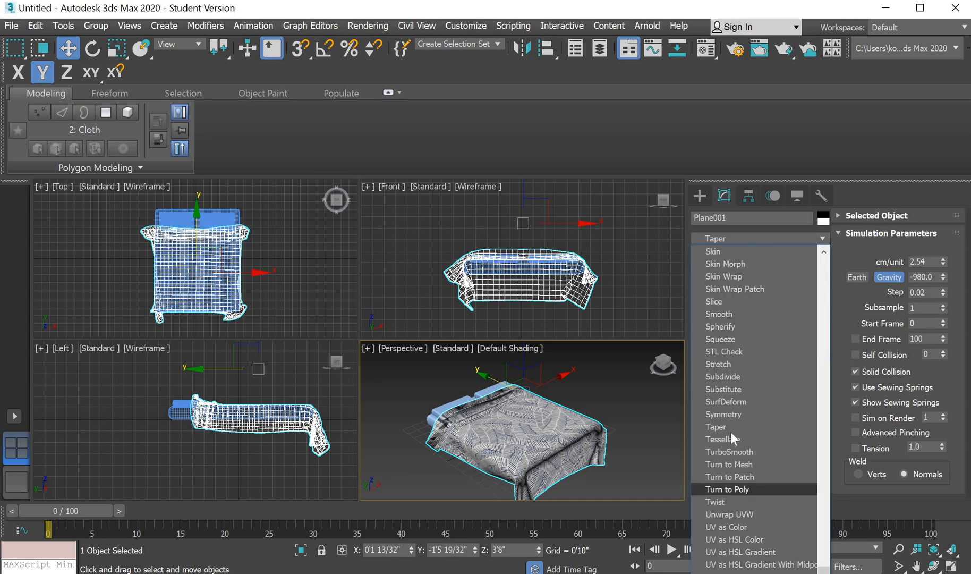
left_click(753, 449)
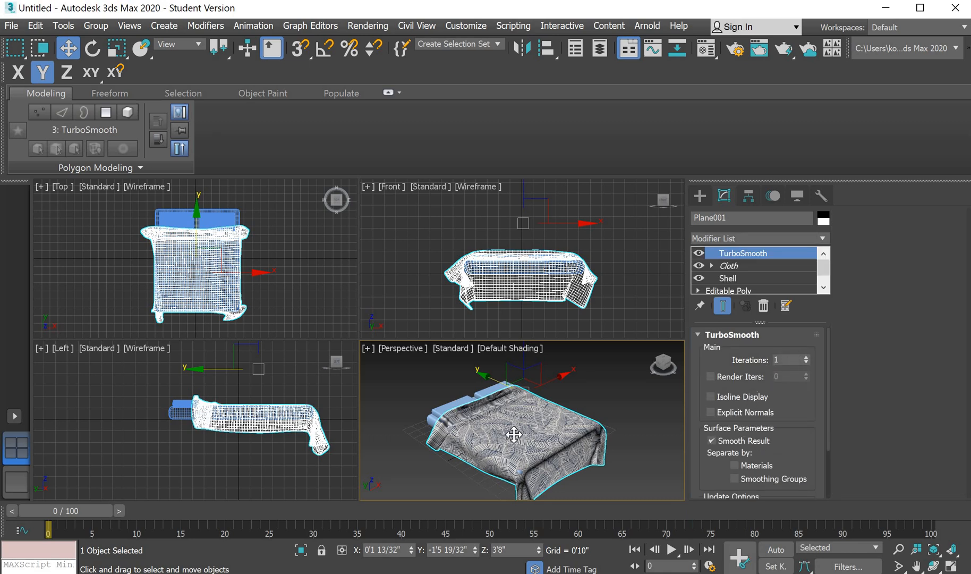
scroll(523, 475, "up", 5)
scroll(523, 474, "down", 5)
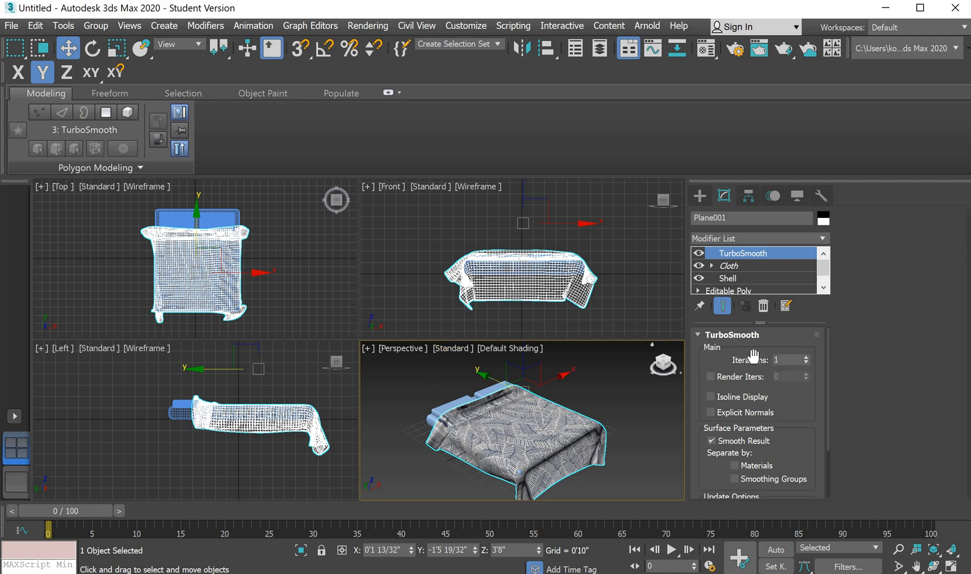
Try 3 TurboSmooth iterations on the blanket and set them back to 1
left_click(806, 358)
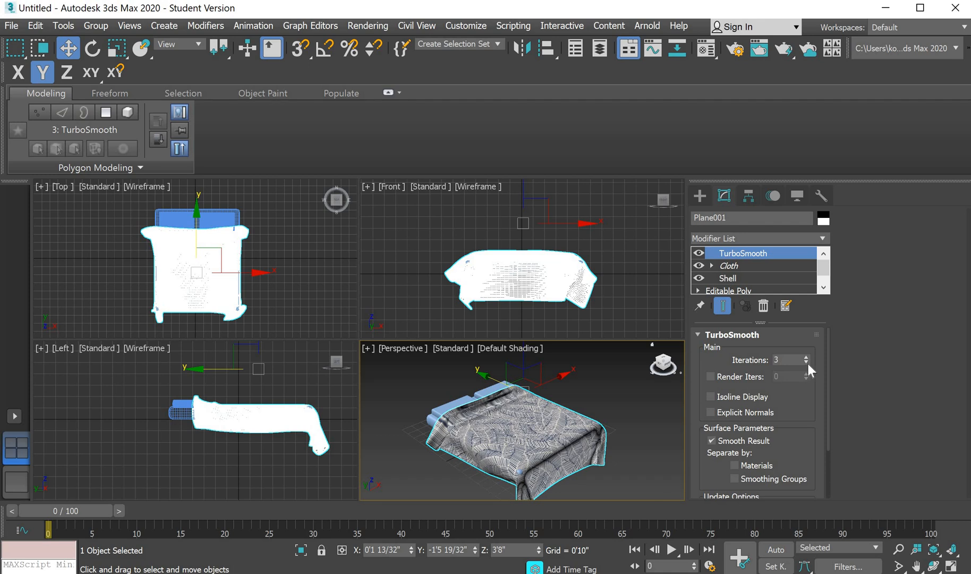
left_click(806, 363)
left_click(806, 363)
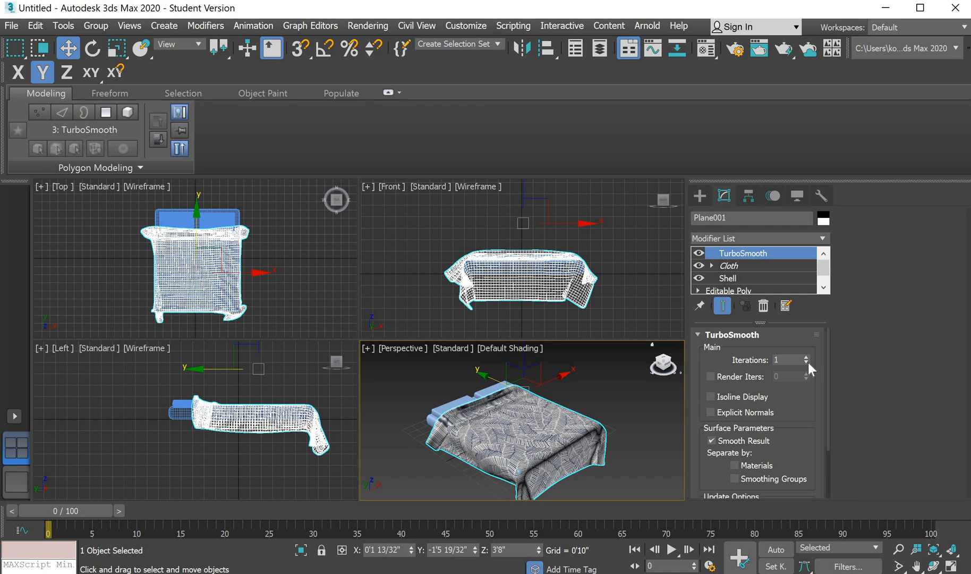
Examine the smoothed blanket's folds and texture up close and from the other side of the bed in Perspective view
scroll(502, 447, "up", 5)
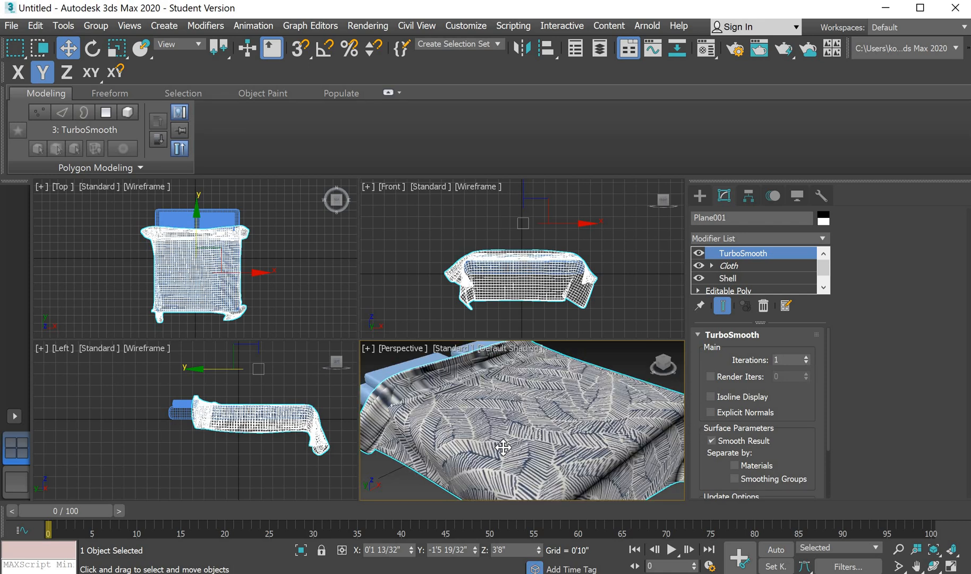
scroll(502, 446, "down", 3)
left_click_drag(663, 365, 640, 393)
scroll(615, 437, "down", 4)
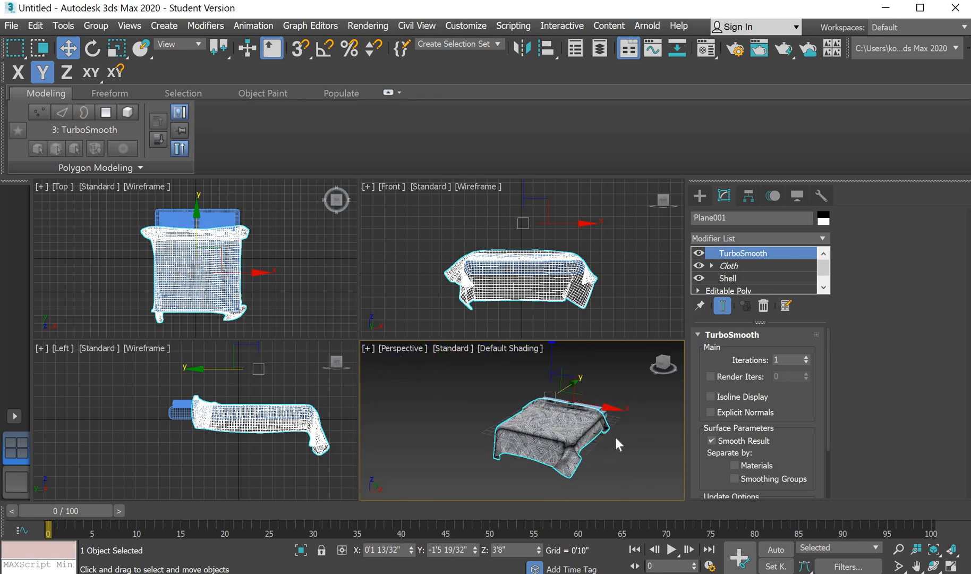
scroll(611, 434, "up", 5)
scroll(607, 426, "down", 3)
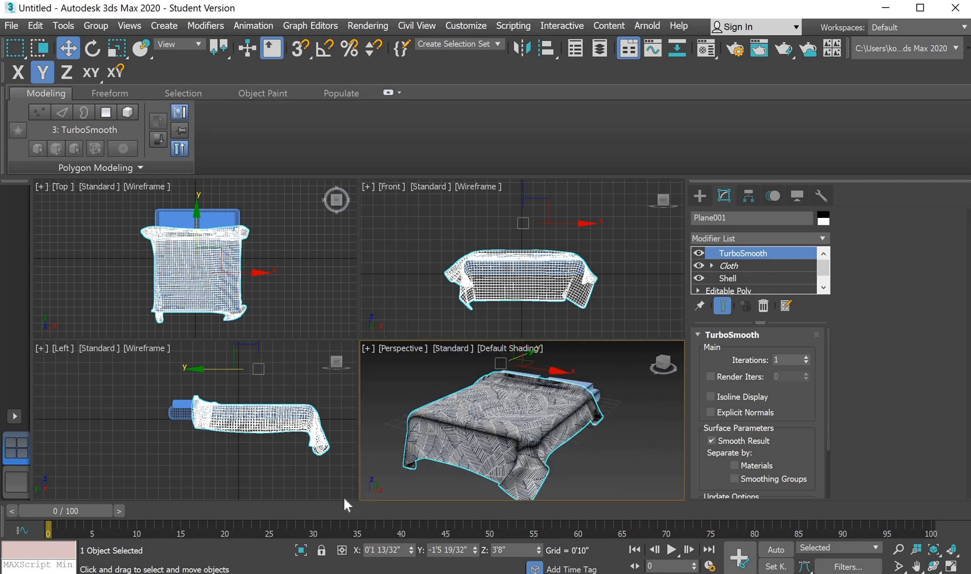